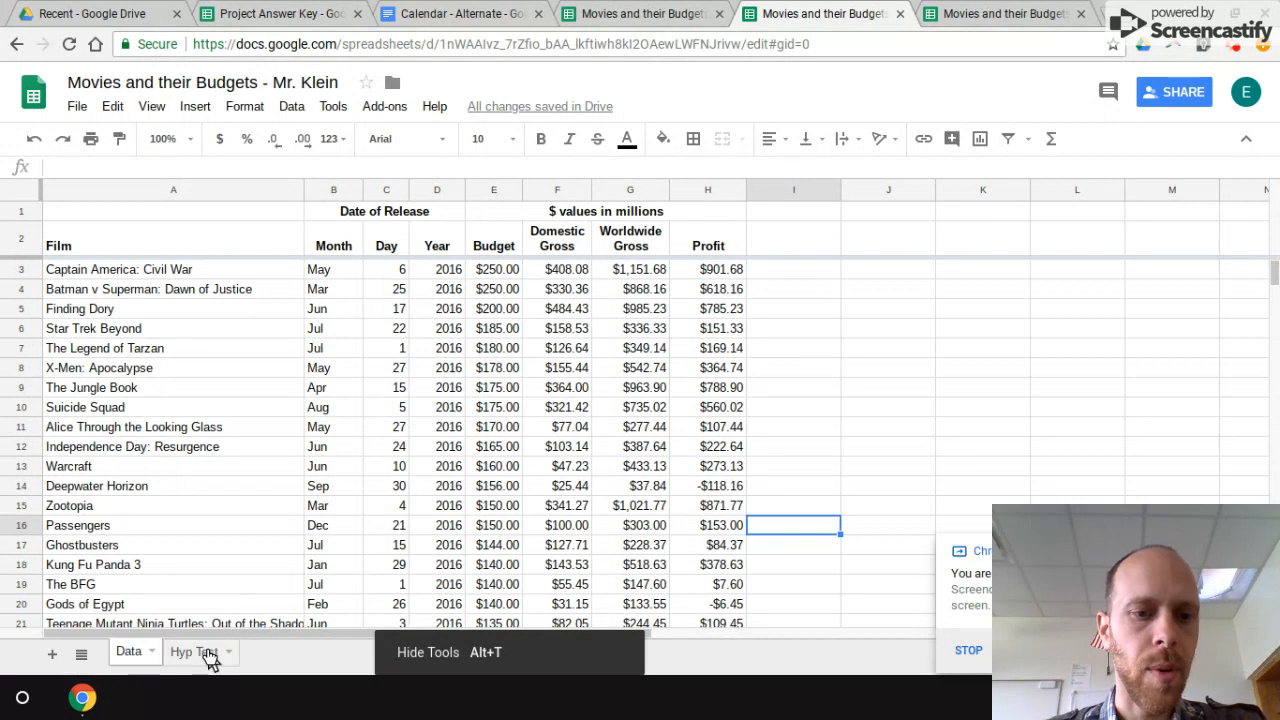
Step: Open the Hyp Test sheet and review the null hypothesis, the alternative hypothesis and the t-statistic formula
click(200, 652)
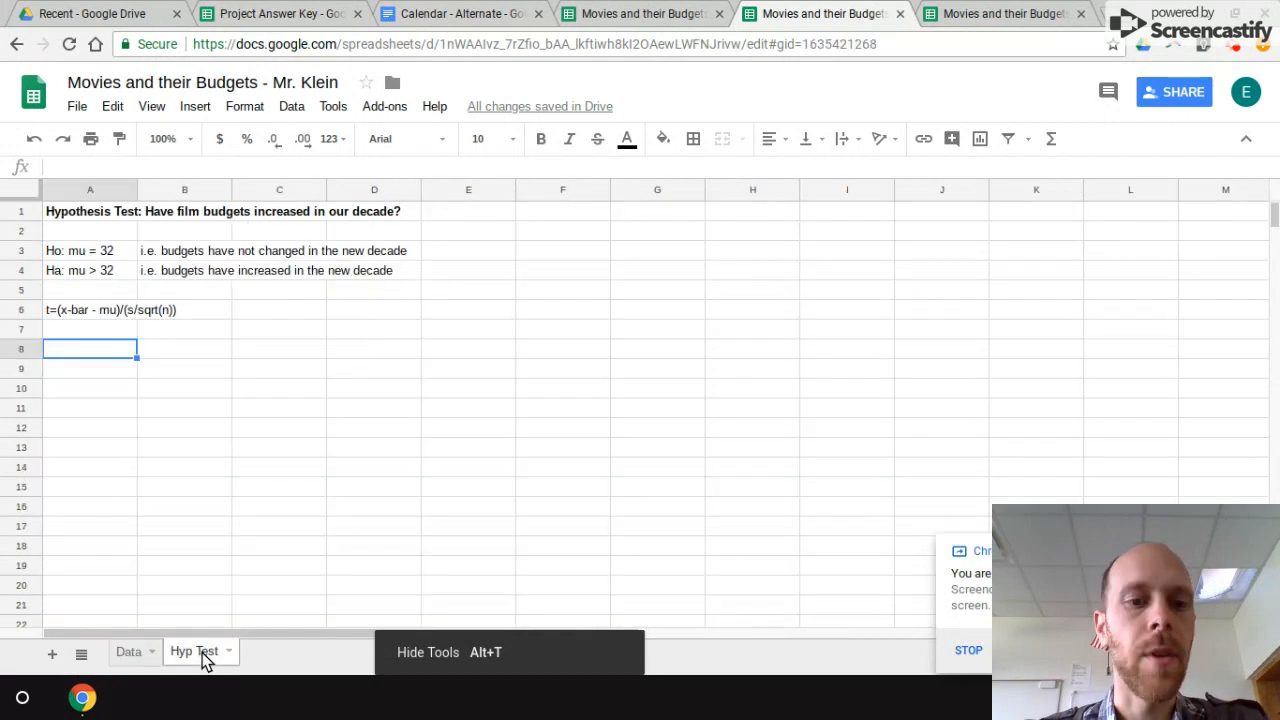
click(120, 253)
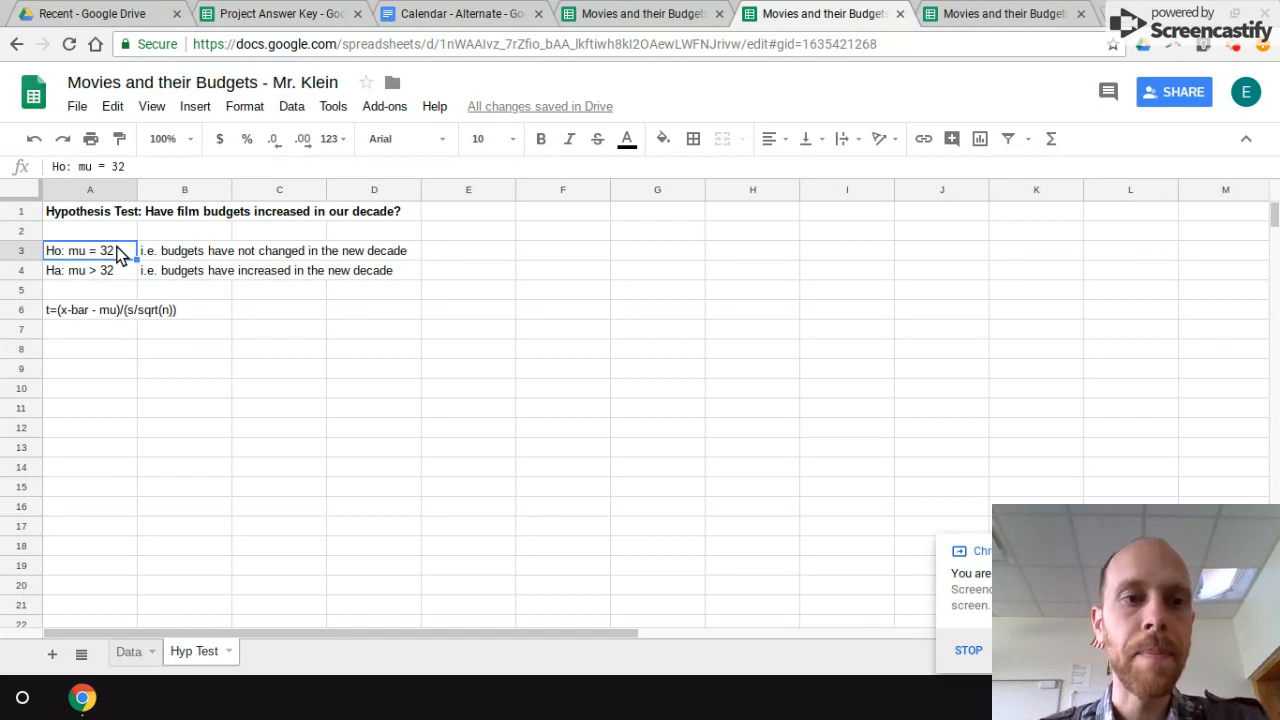
click(111, 272)
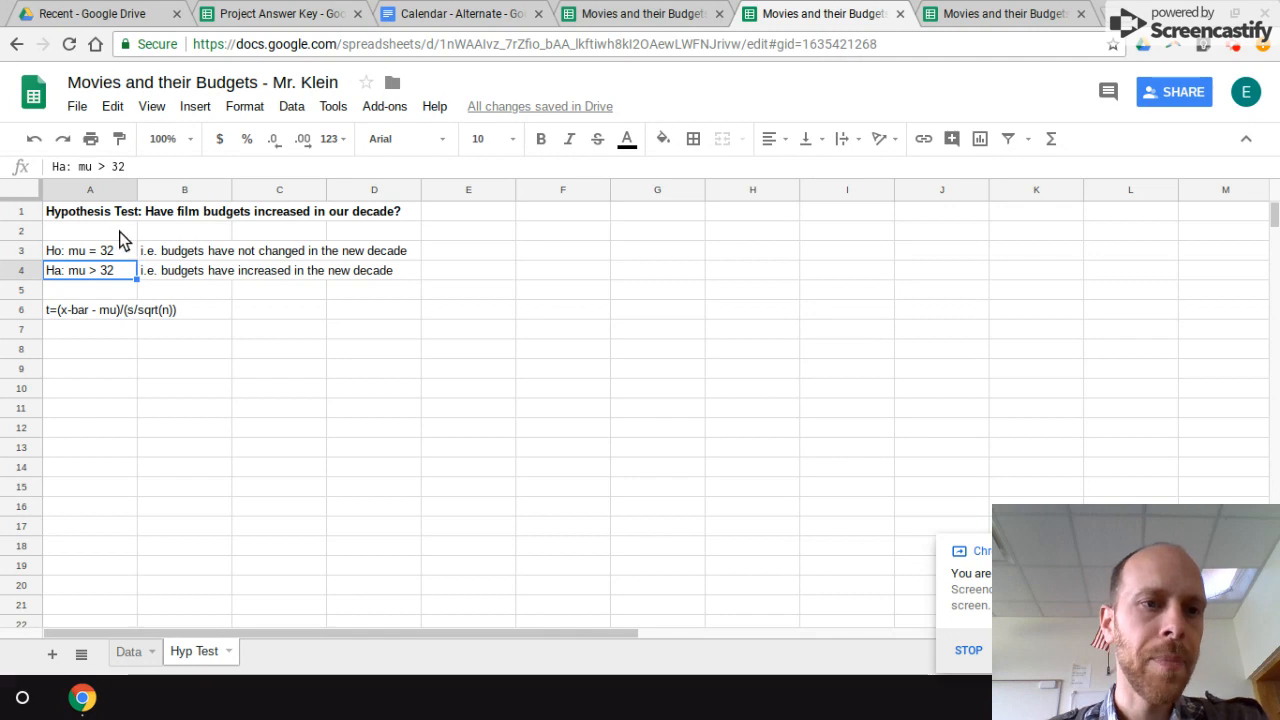
click(95, 255)
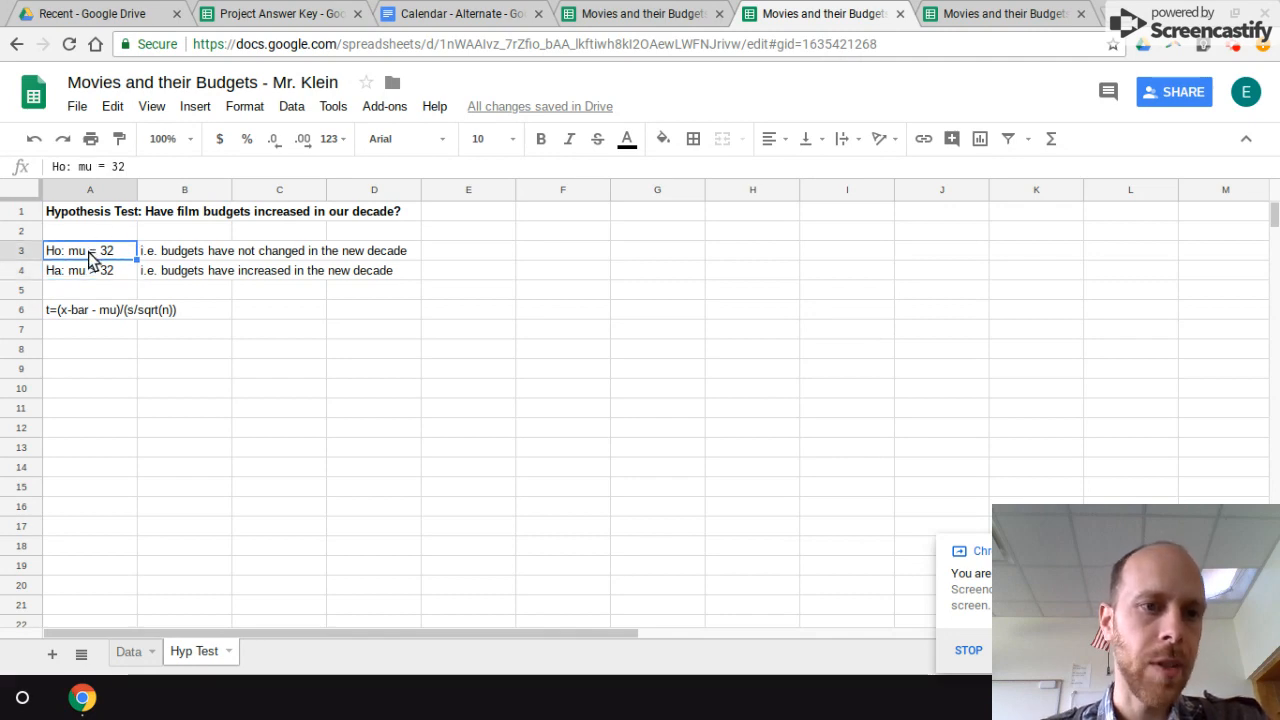
click(88, 269)
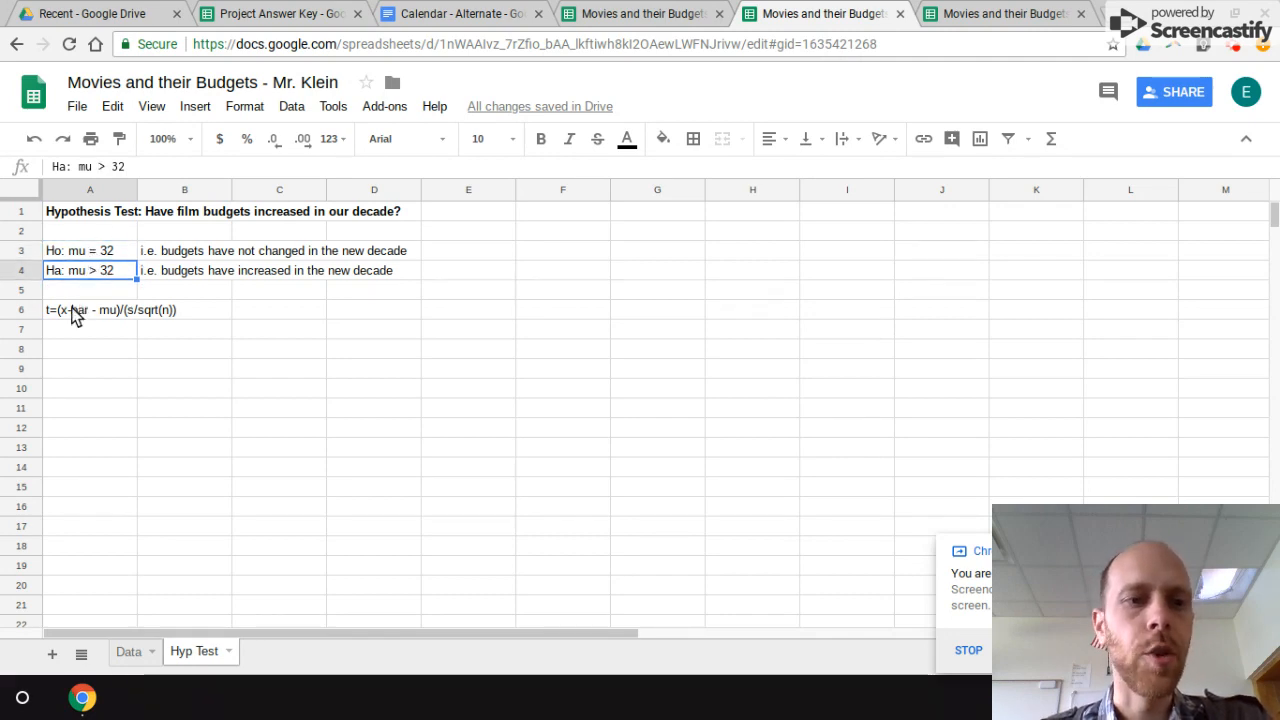
click(76, 316)
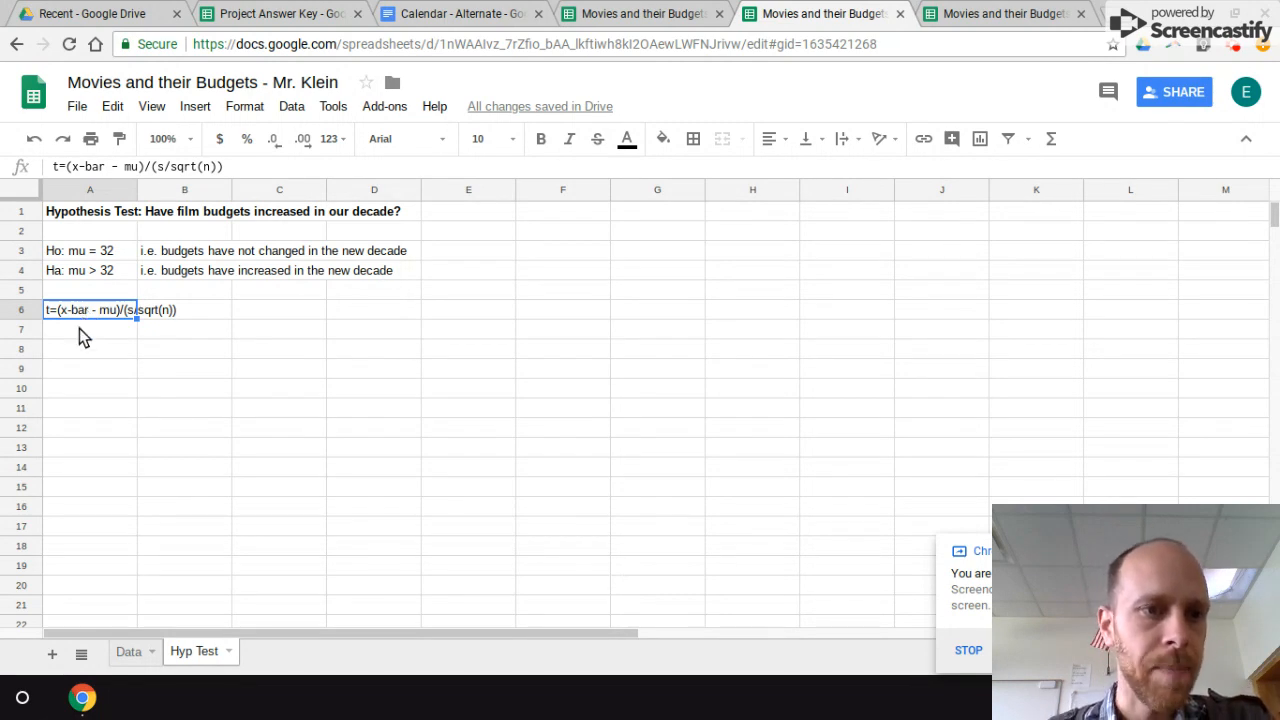
Step: Label cell A8 "x-bar" and cell A9 "mu", and enter 32 as the mu value in B9
click(84, 357)
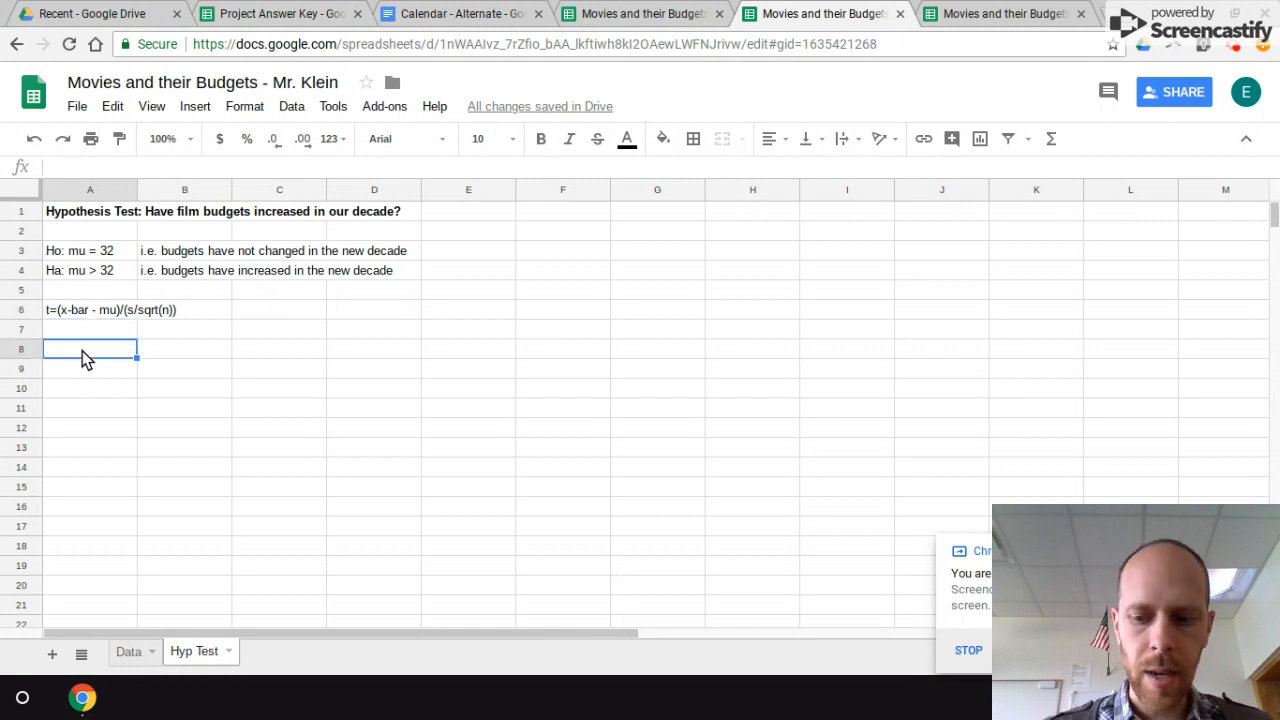
text(x-bar)
key(Return)
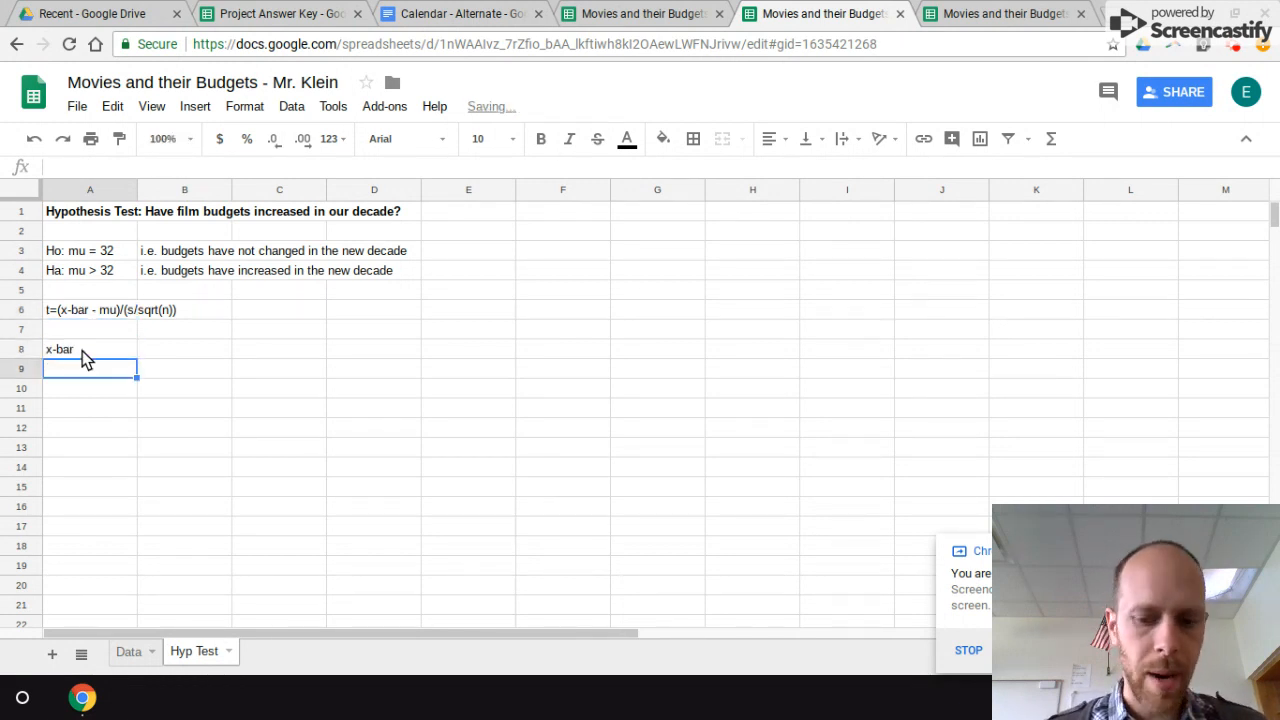
text(mu)
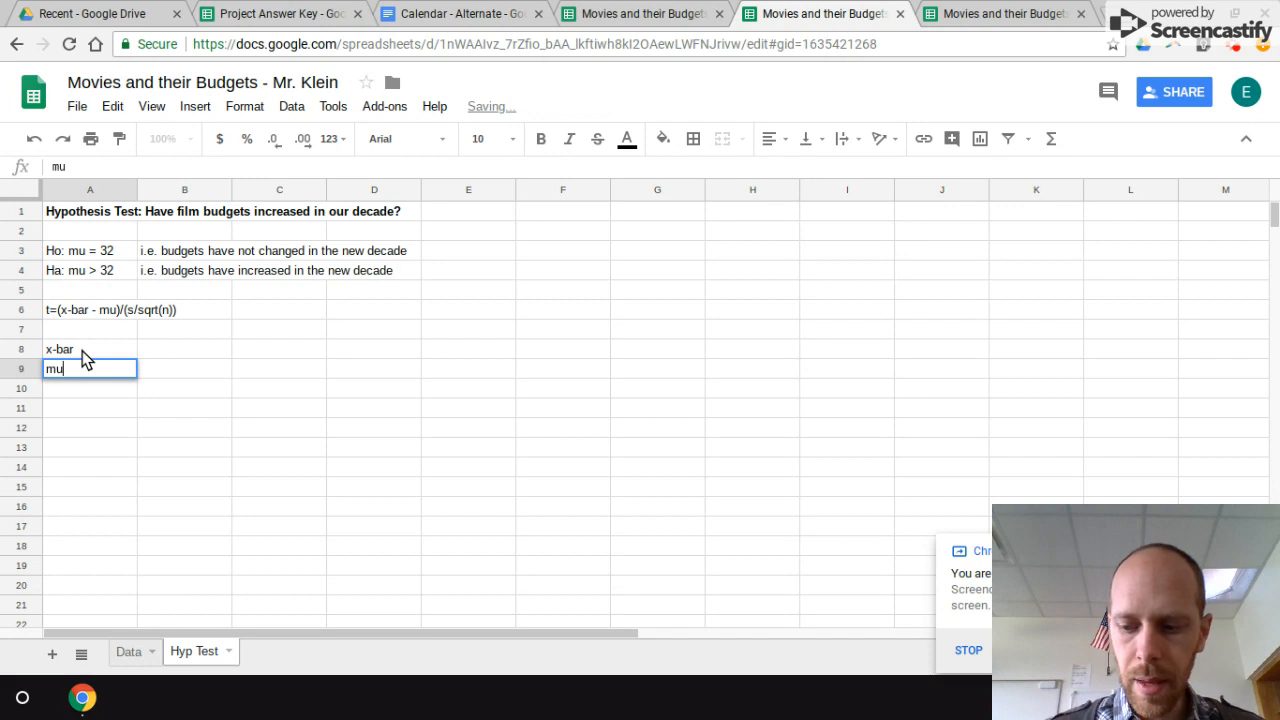
key(Return)
key(Right)
key(Up)
text(32)
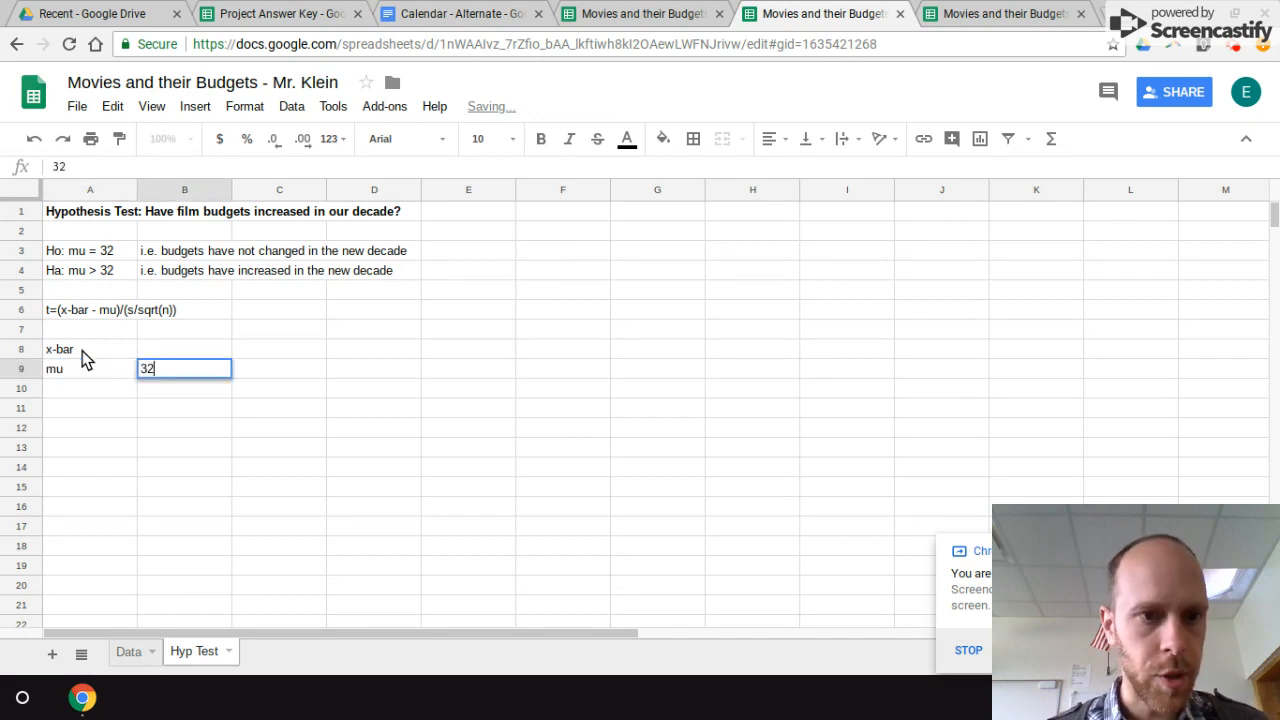
key(Return)
key(Left)
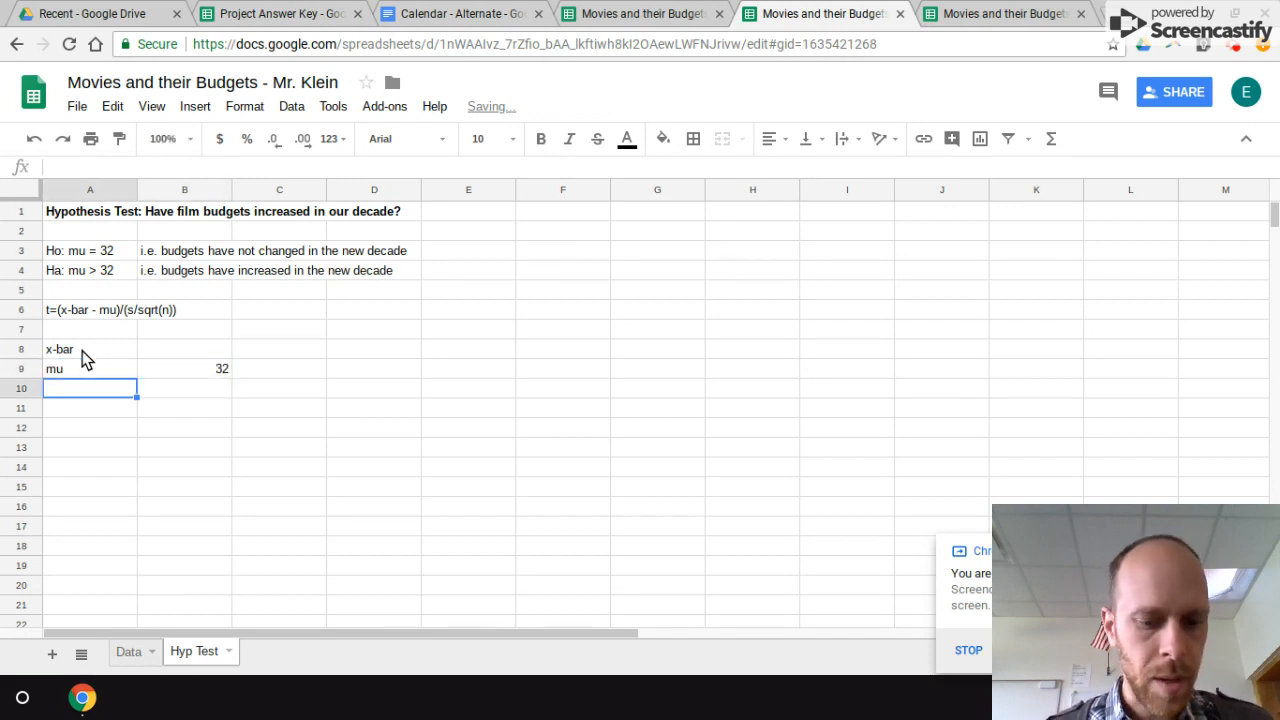
Step: Add the labels "s" in A10 and "n" in A11 below mu
text(s)
key(Return)
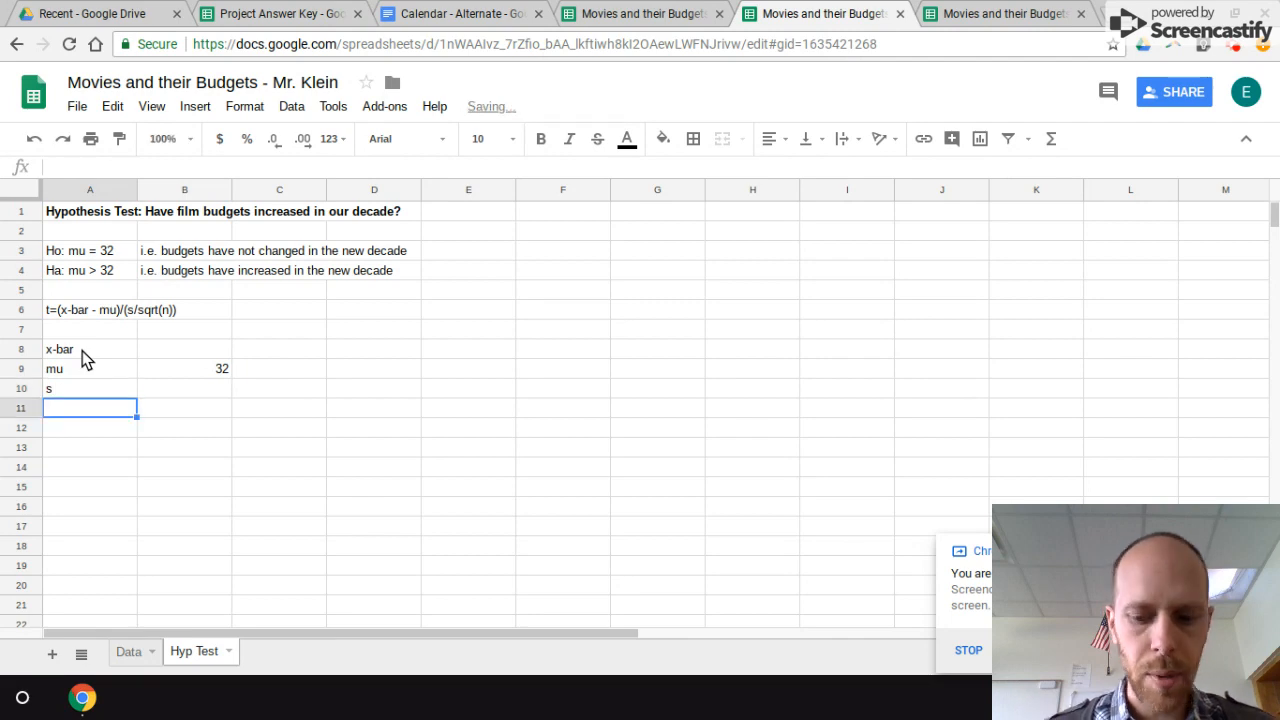
text(n)
key(Return)
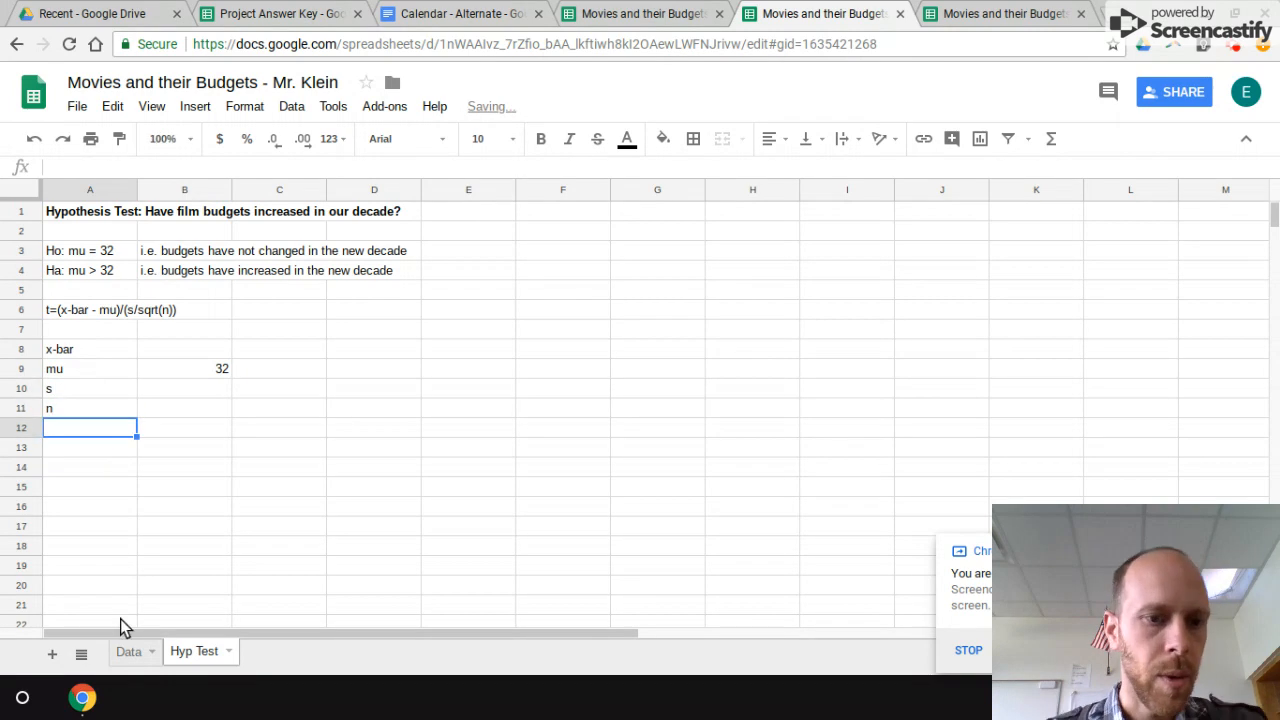
Step: Look at the film budgets in column E of the Data sheet, then return to the Hyp Test sheet
click(133, 662)
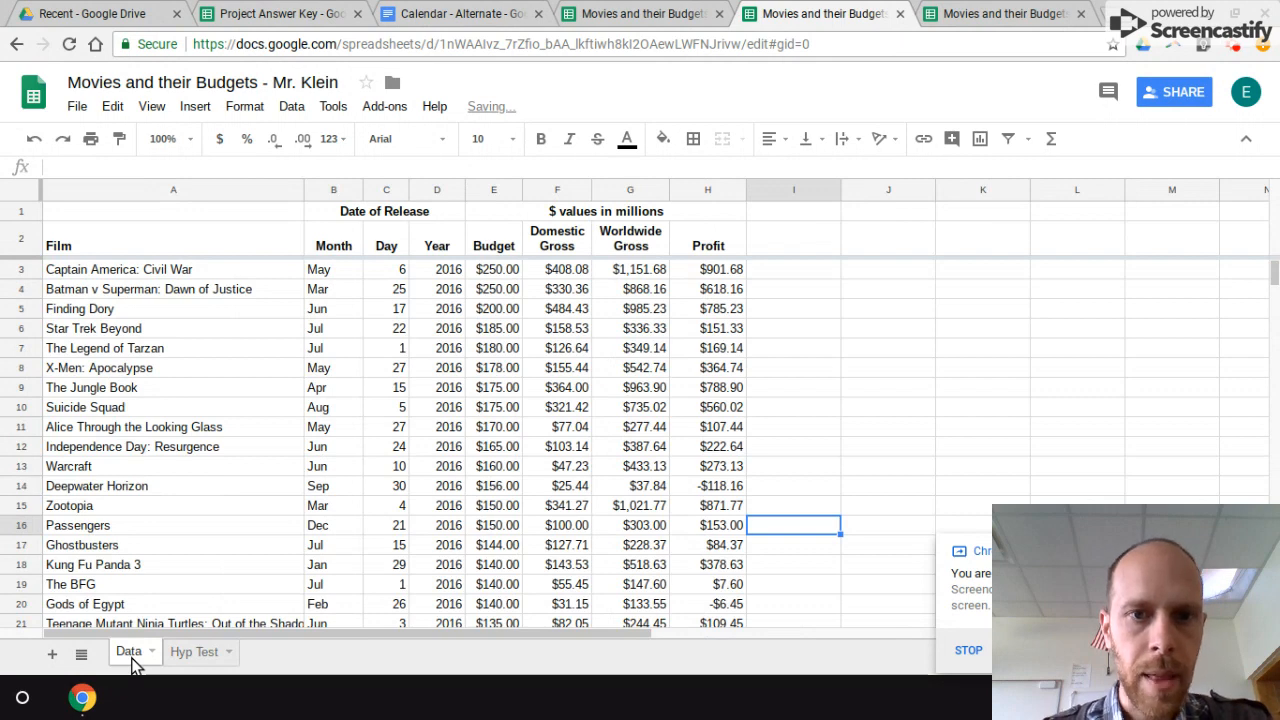
click(493, 190)
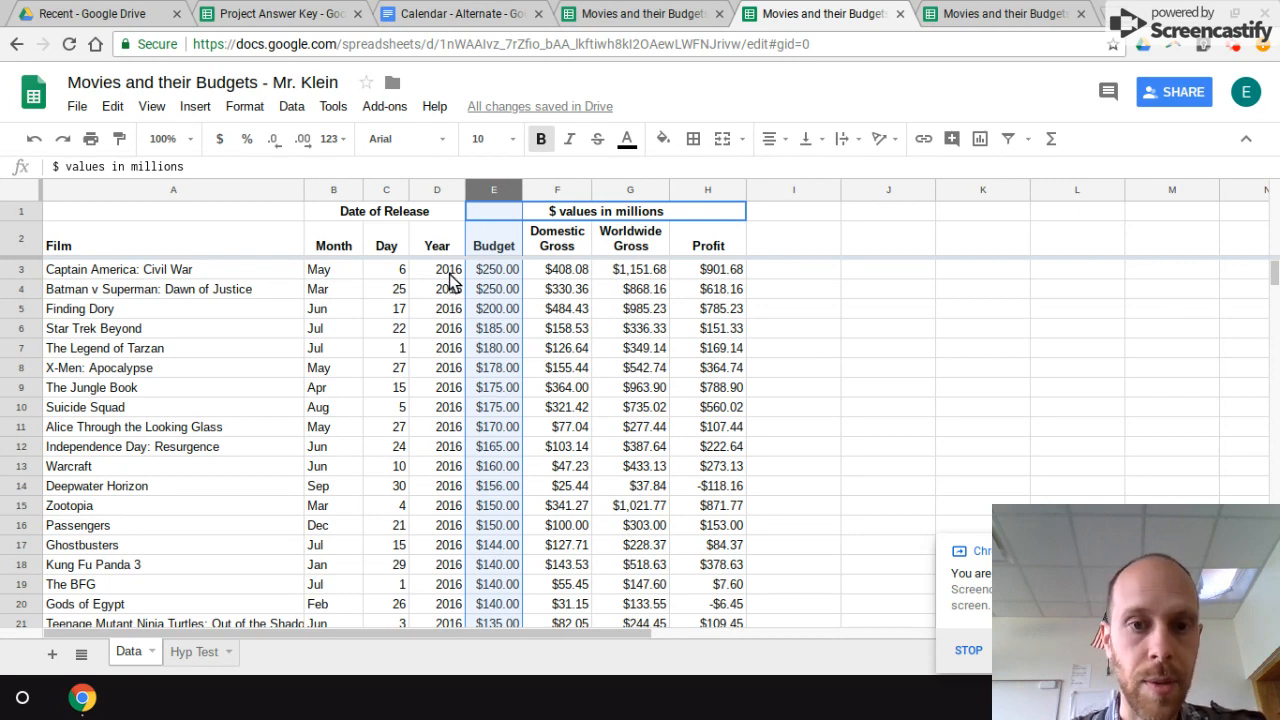
click(191, 656)
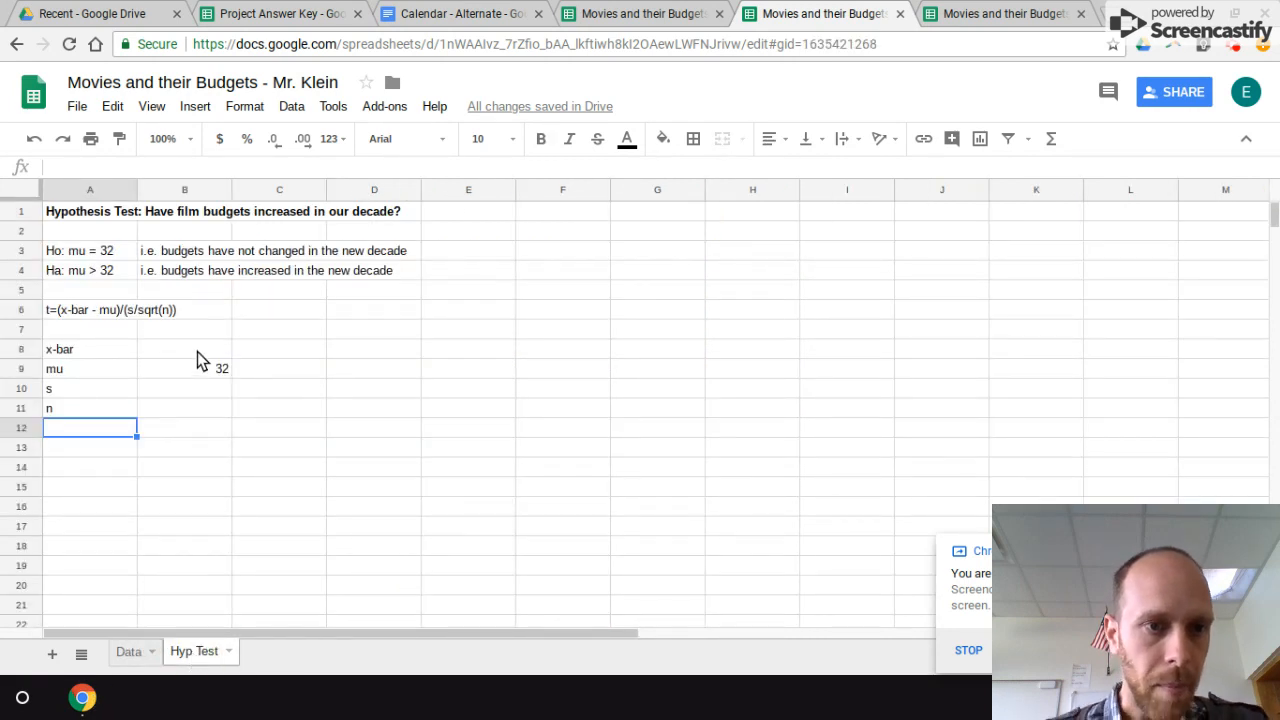
Step: Enter the x-bar formula =average(Data!D3:D1692) in B8, ending the range at the last 2010 film
click(197, 351)
text(=average()
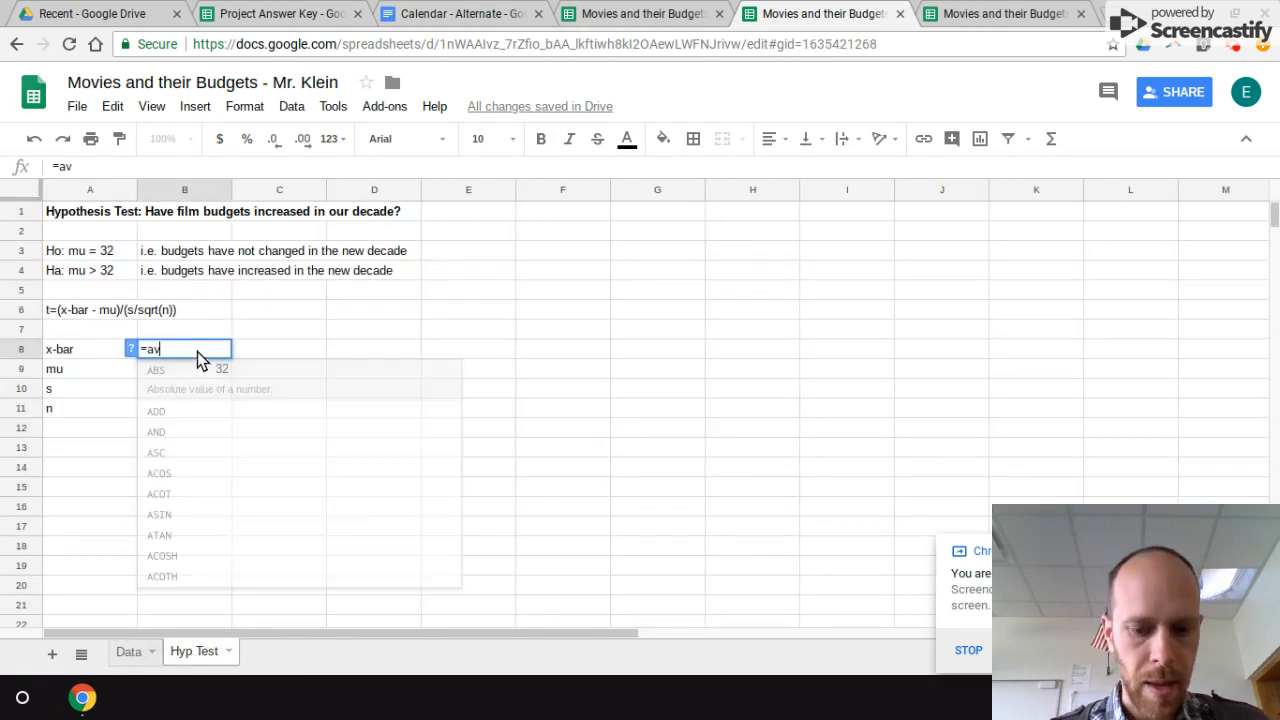
click(130, 653)
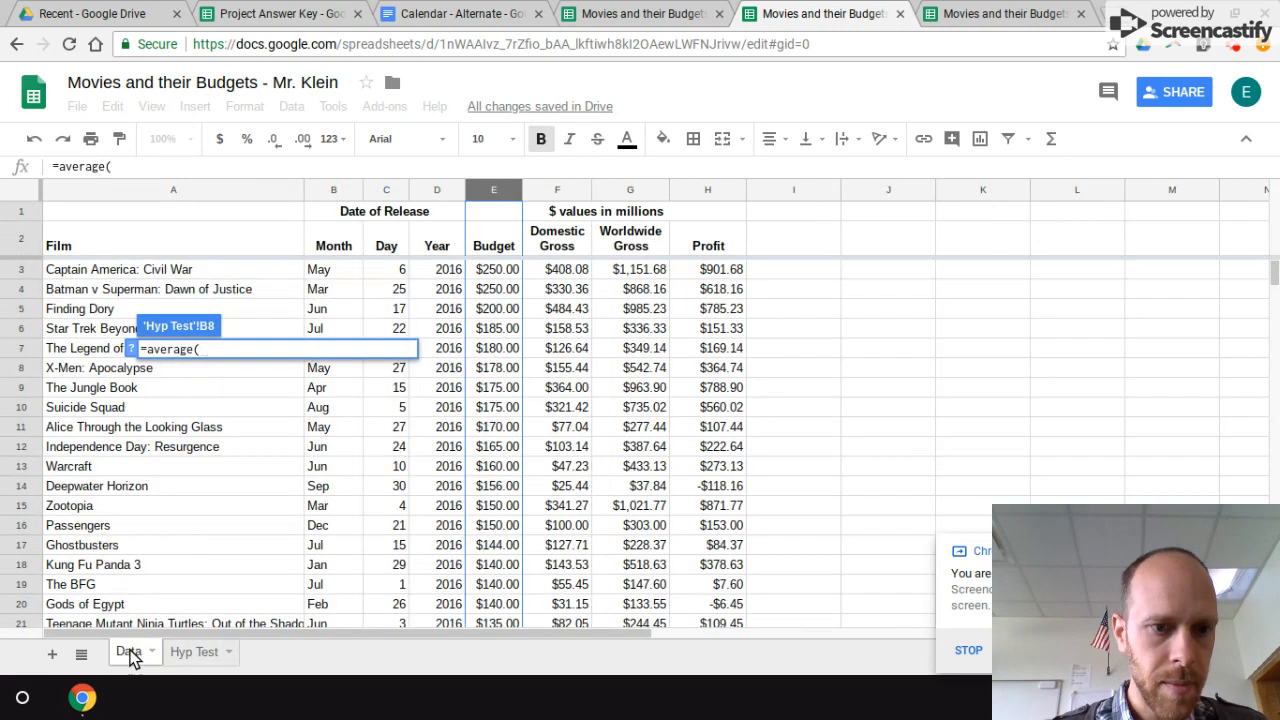
click(497, 272)
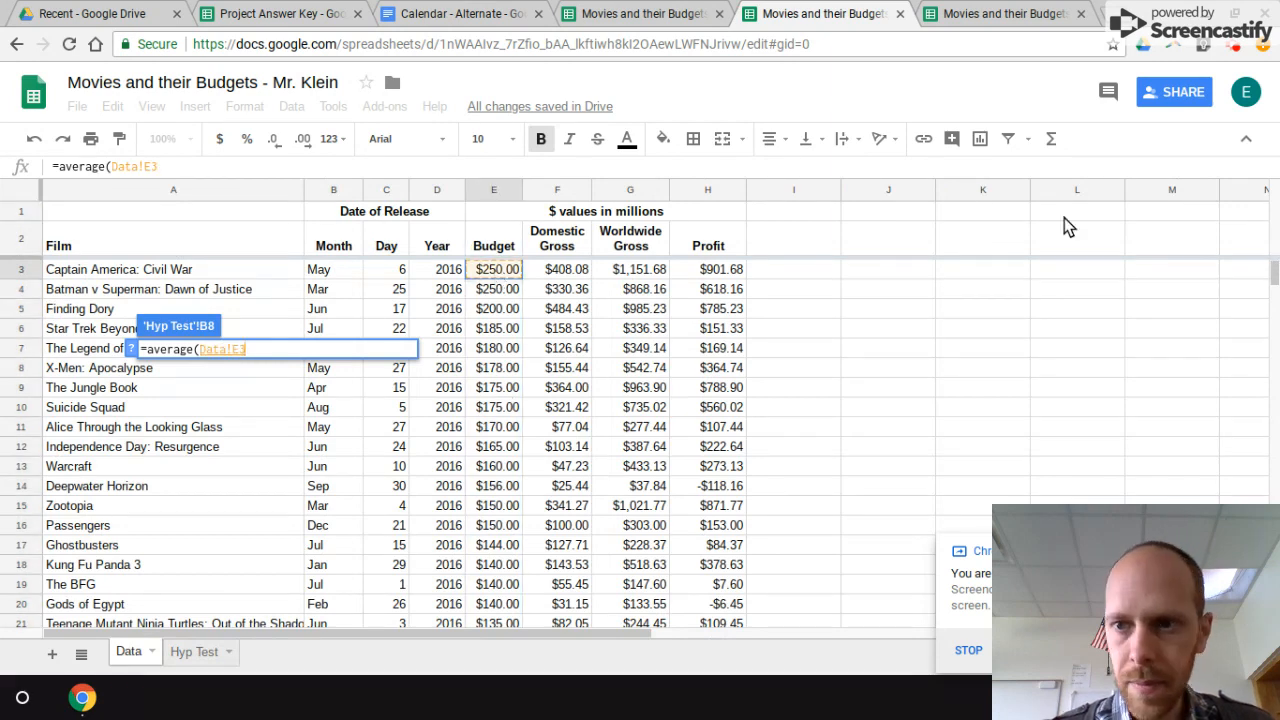
click(1276, 278)
drag(1276, 278, 1276, 327)
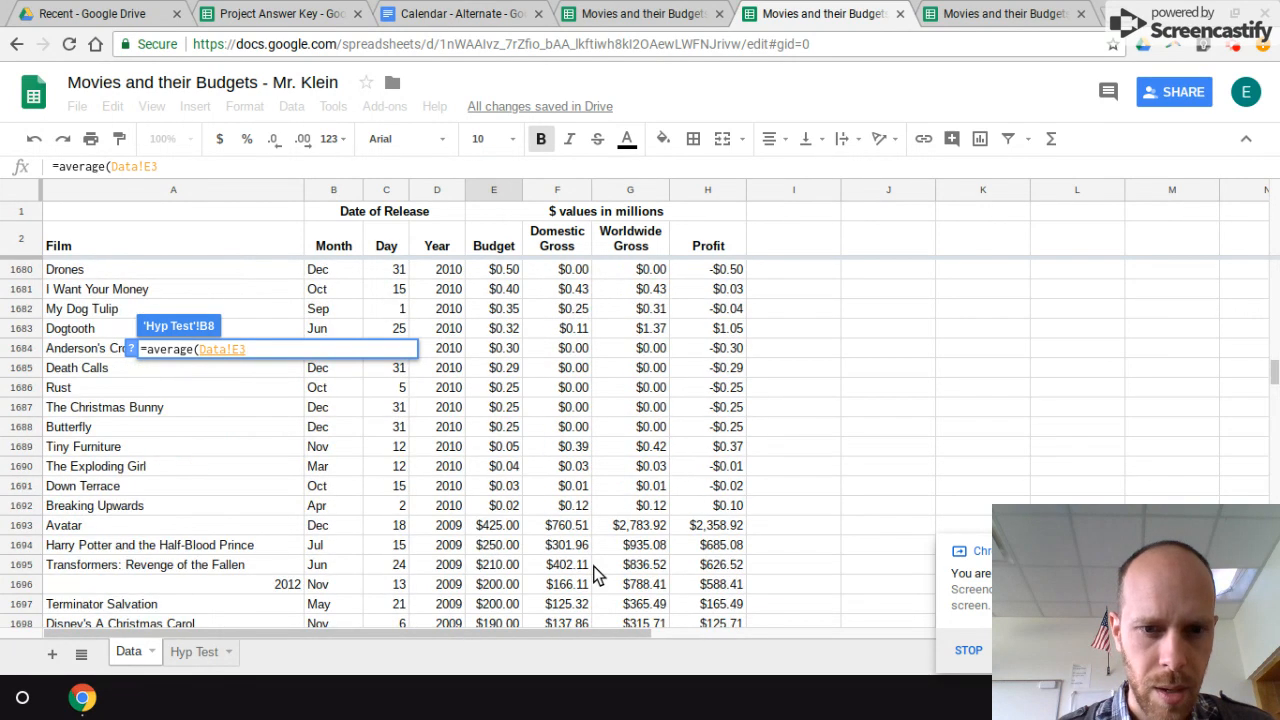
shift+click(447, 511)
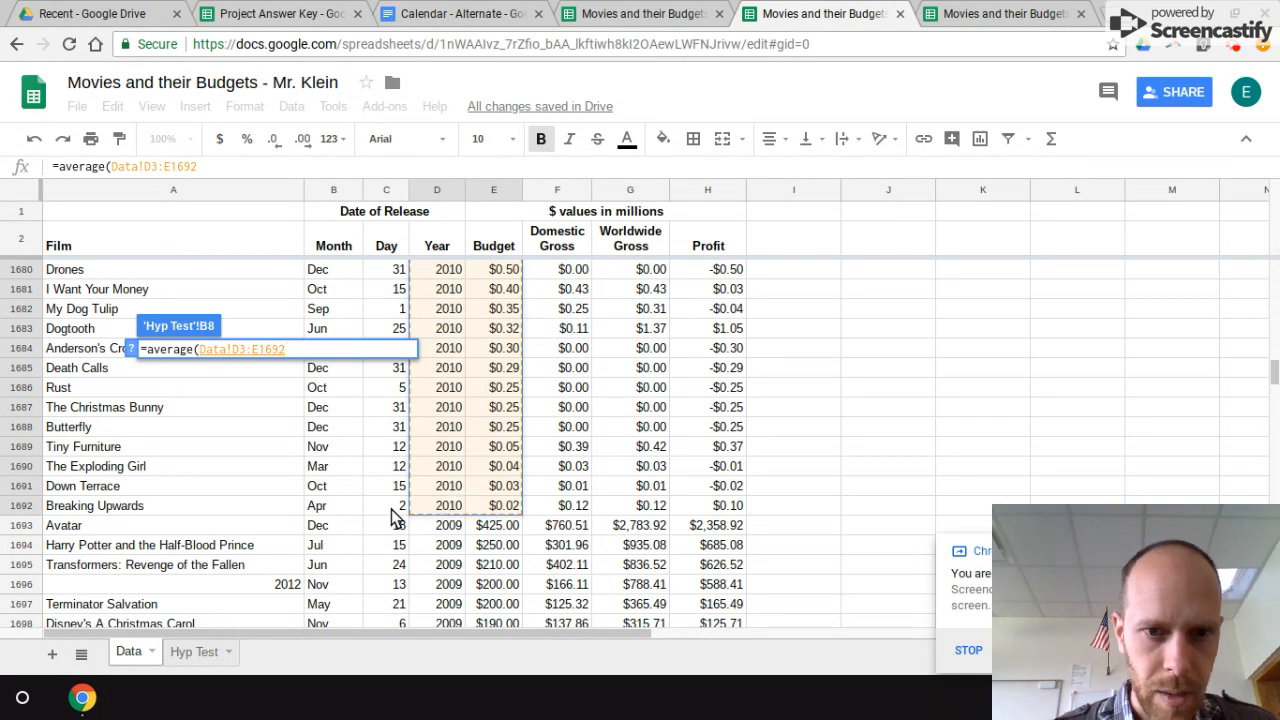
text())
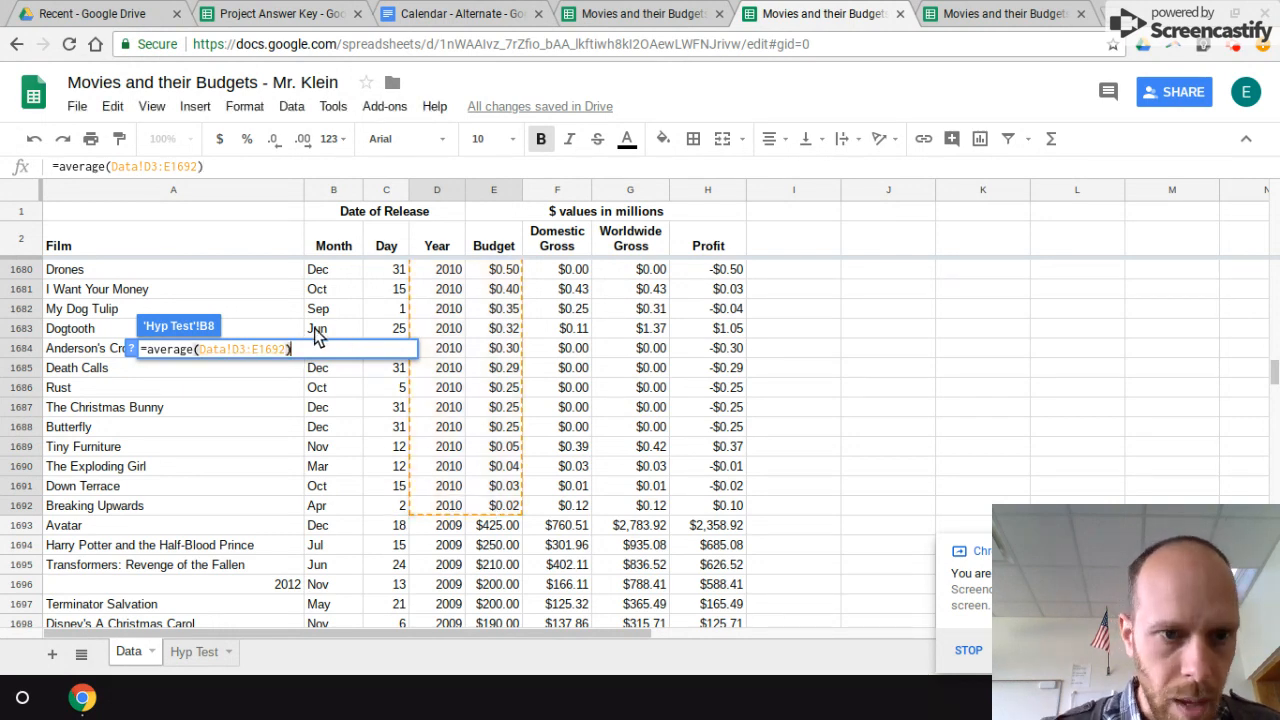
click(257, 350)
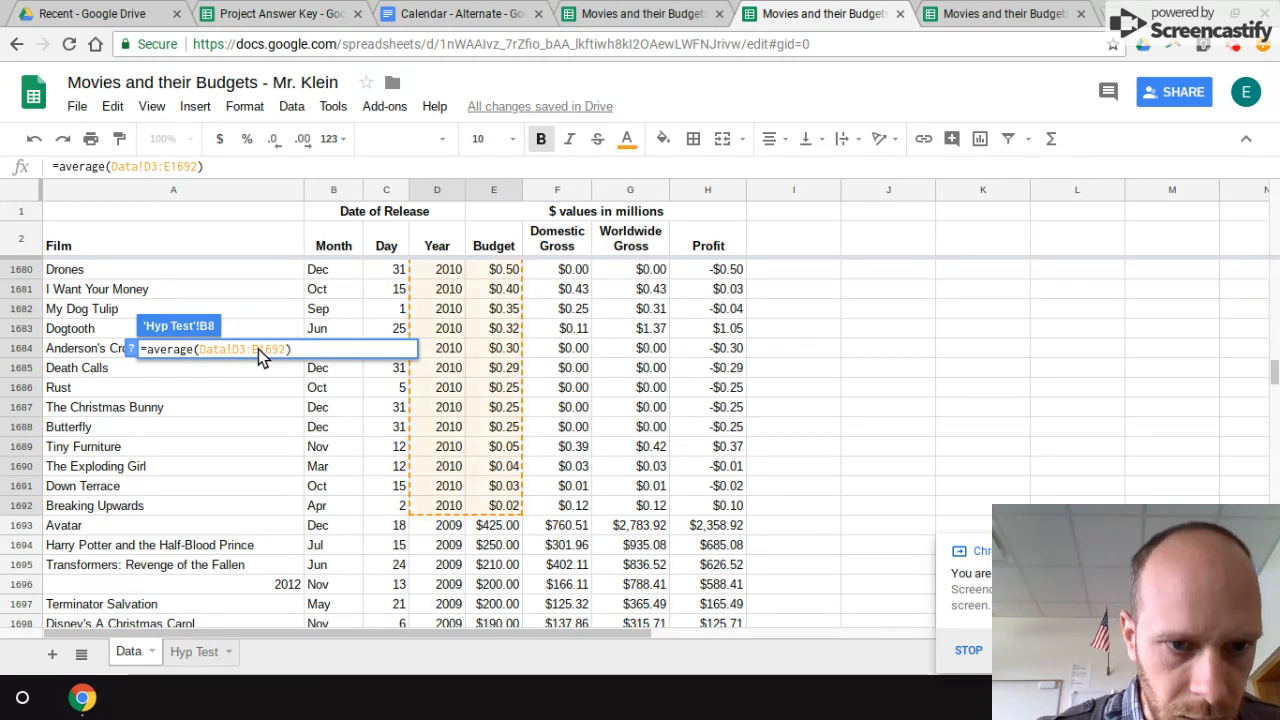
key(BackSpace)
text(D)
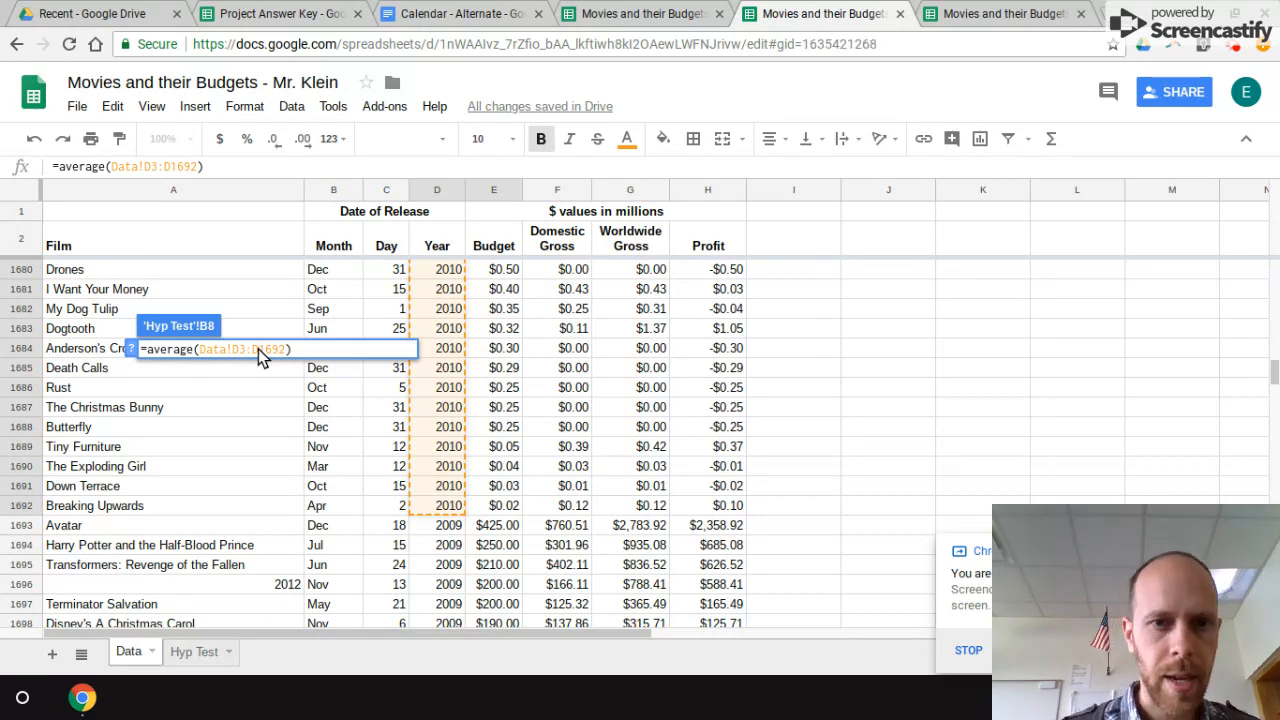
key(Return)
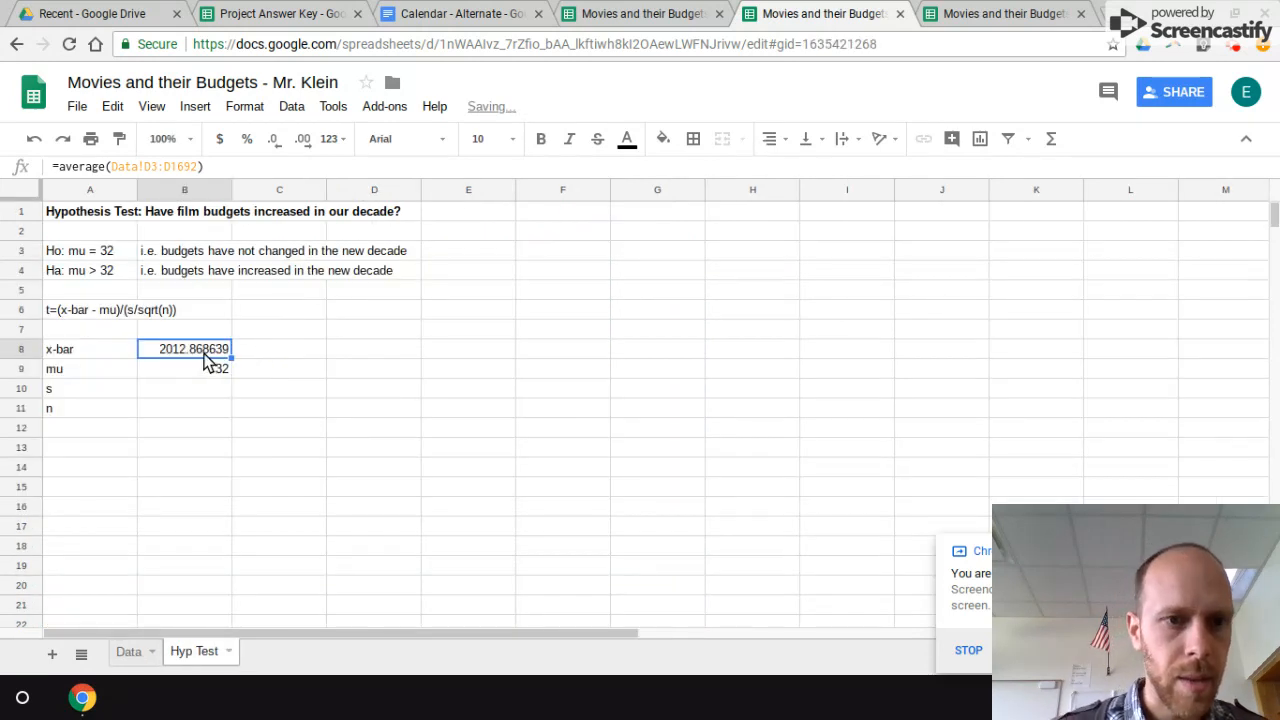
Step: Check the budget column on the Data sheet and correct the x-bar formula in B8 to =average(Data!E3:E1692)
click(130, 651)
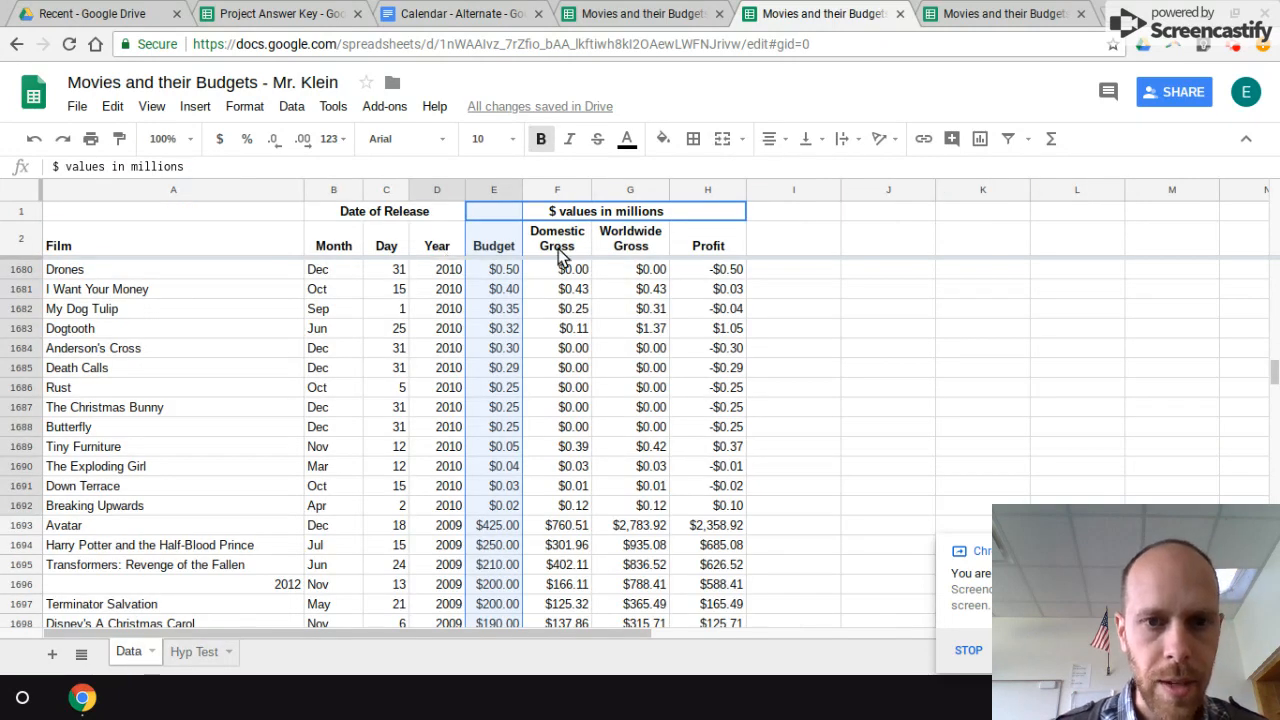
click(193, 652)
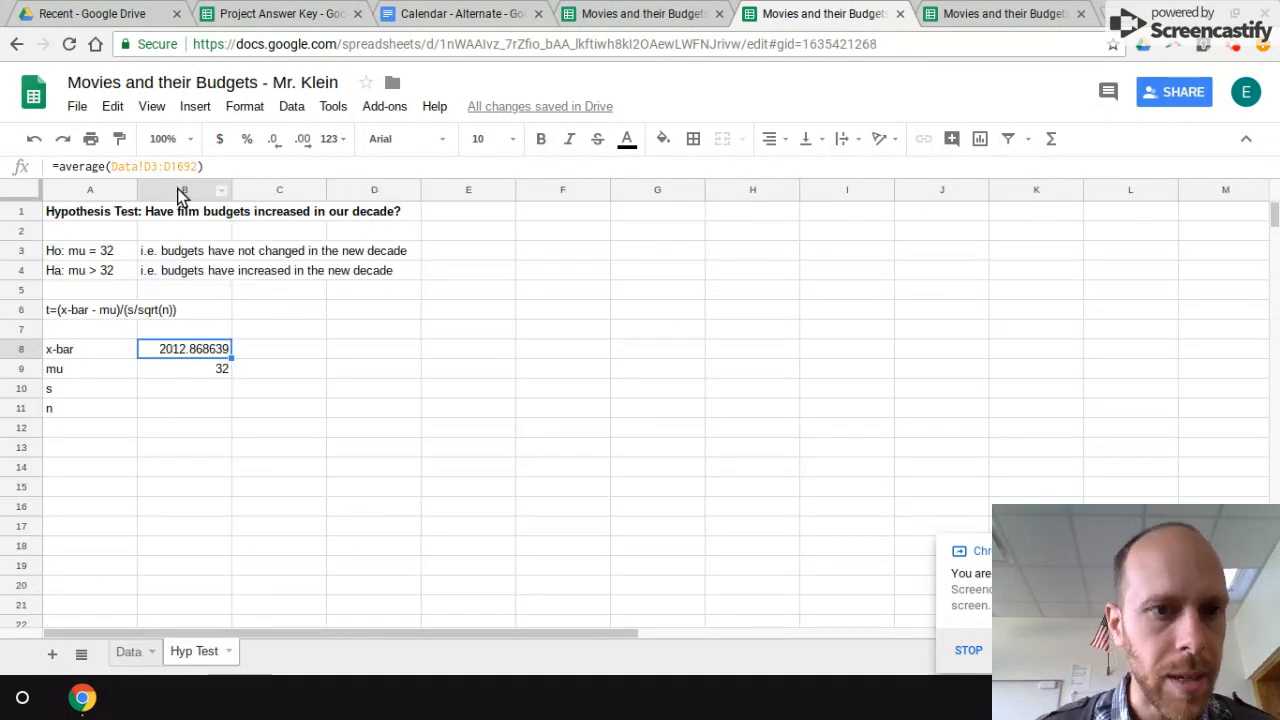
click(152, 167)
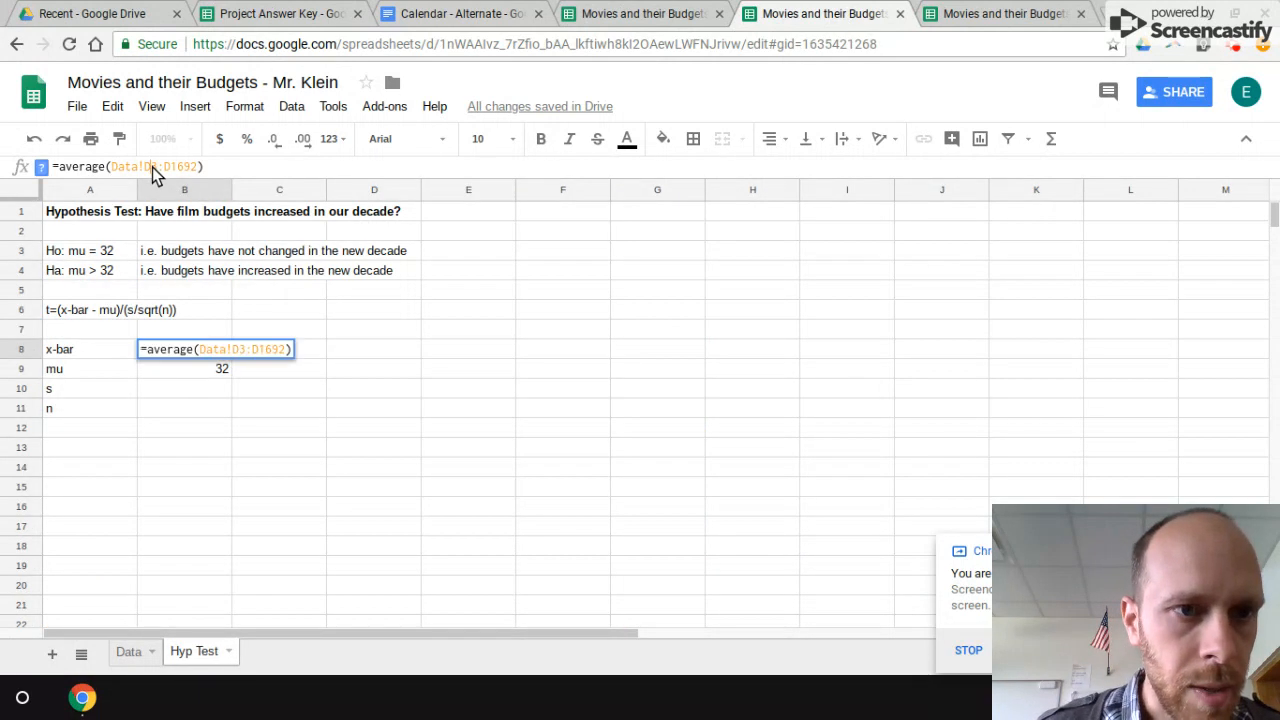
text(E)
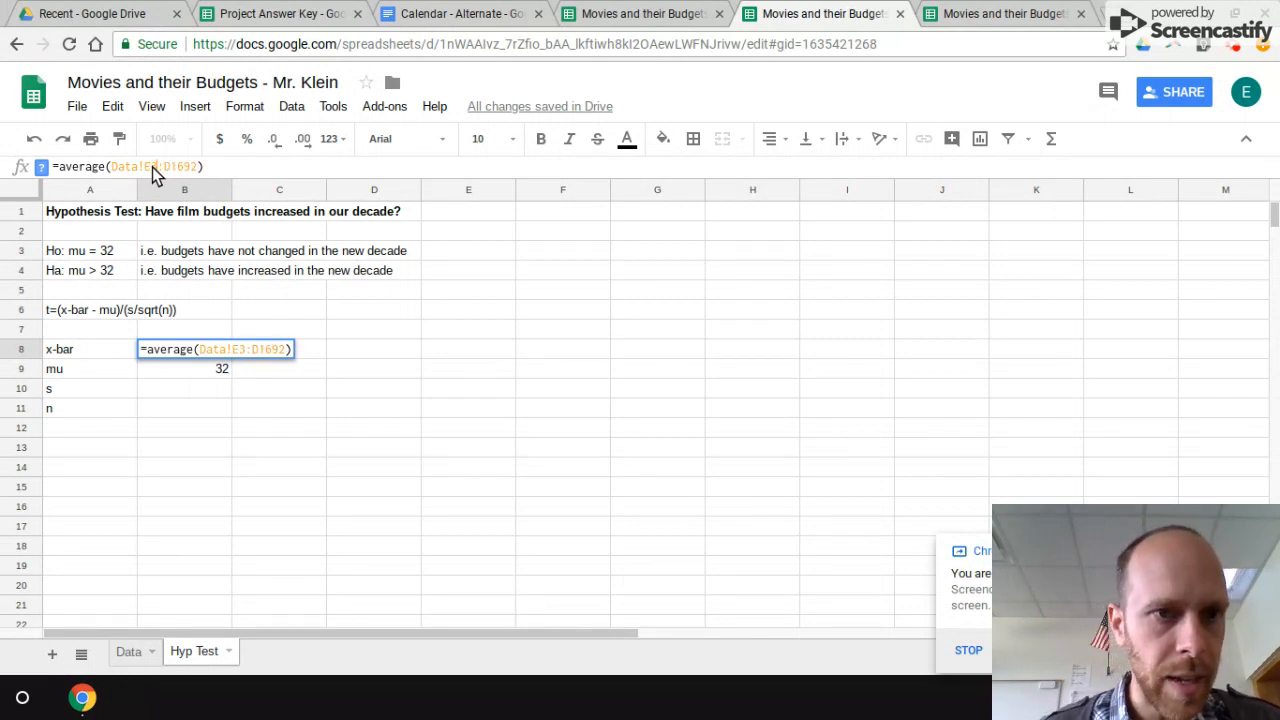
key(BackSpace)
text(E)
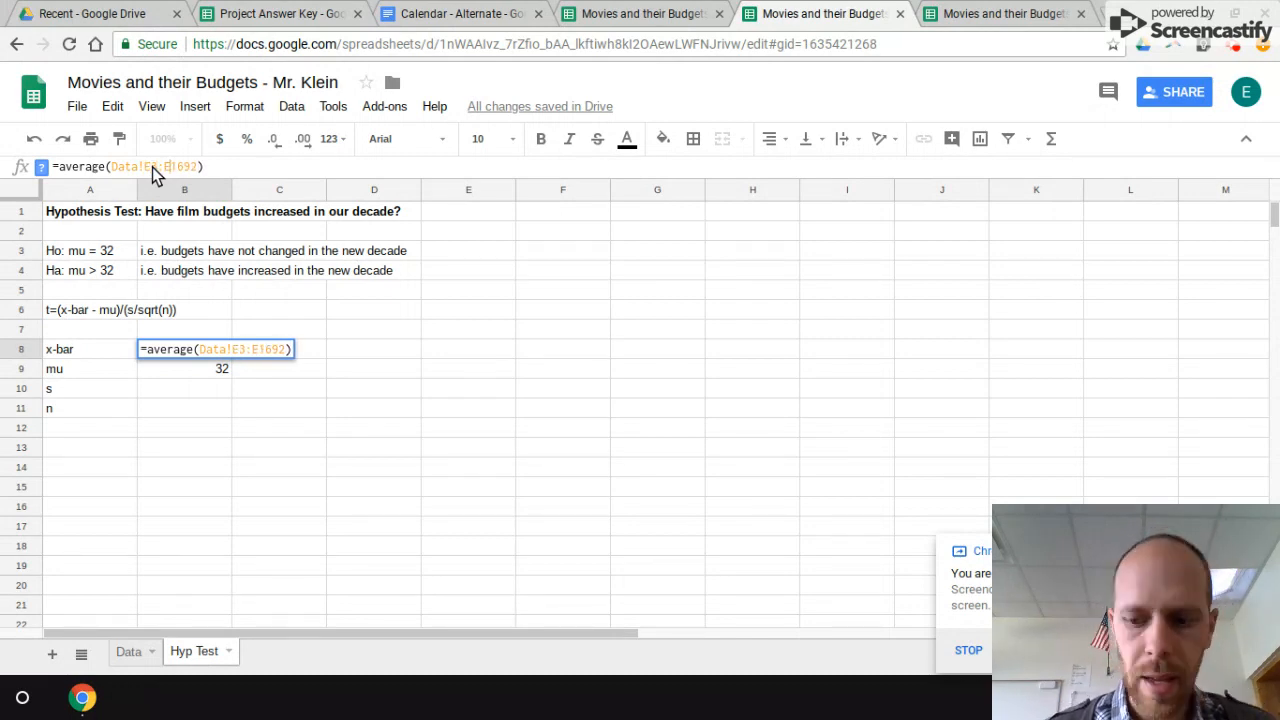
key(Return)
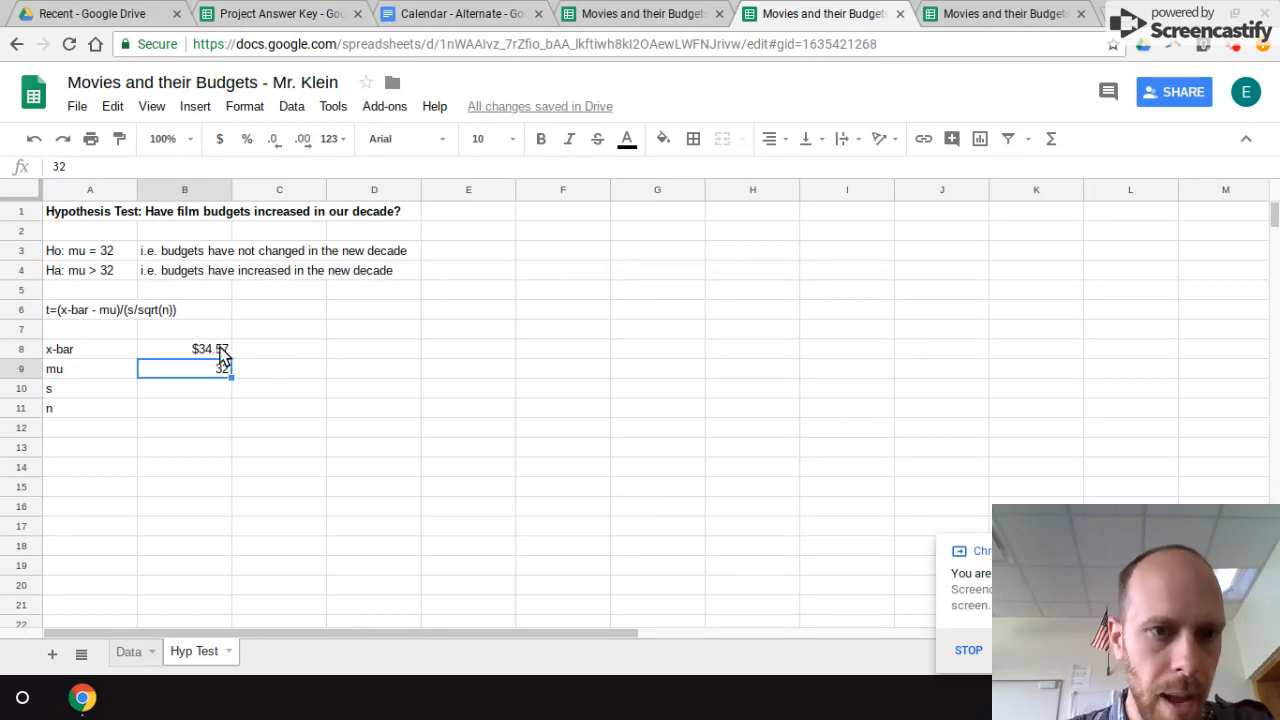
Step: Copy the range Data!E3:E1692 from the x-bar formula and enter =stdev(Data!E3:E1692) for s in B10
click(222, 355)
click(197, 170)
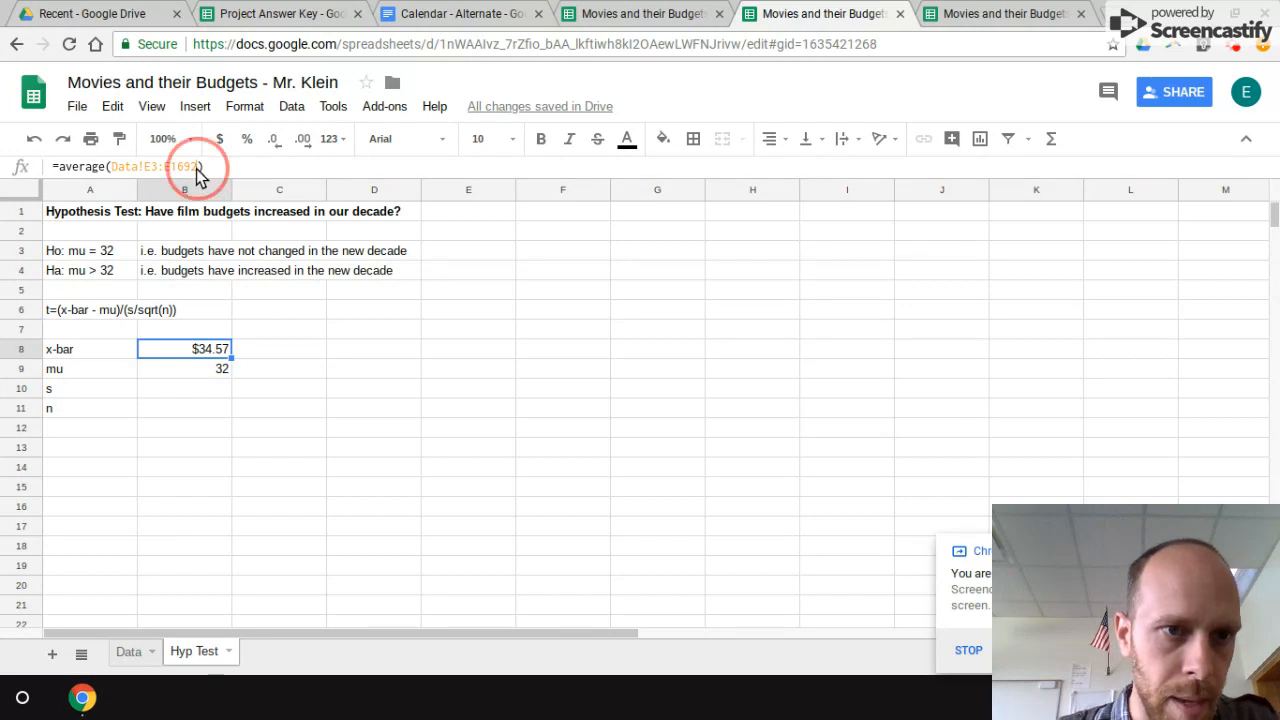
double_click(113, 168)
key(ctrl+c)
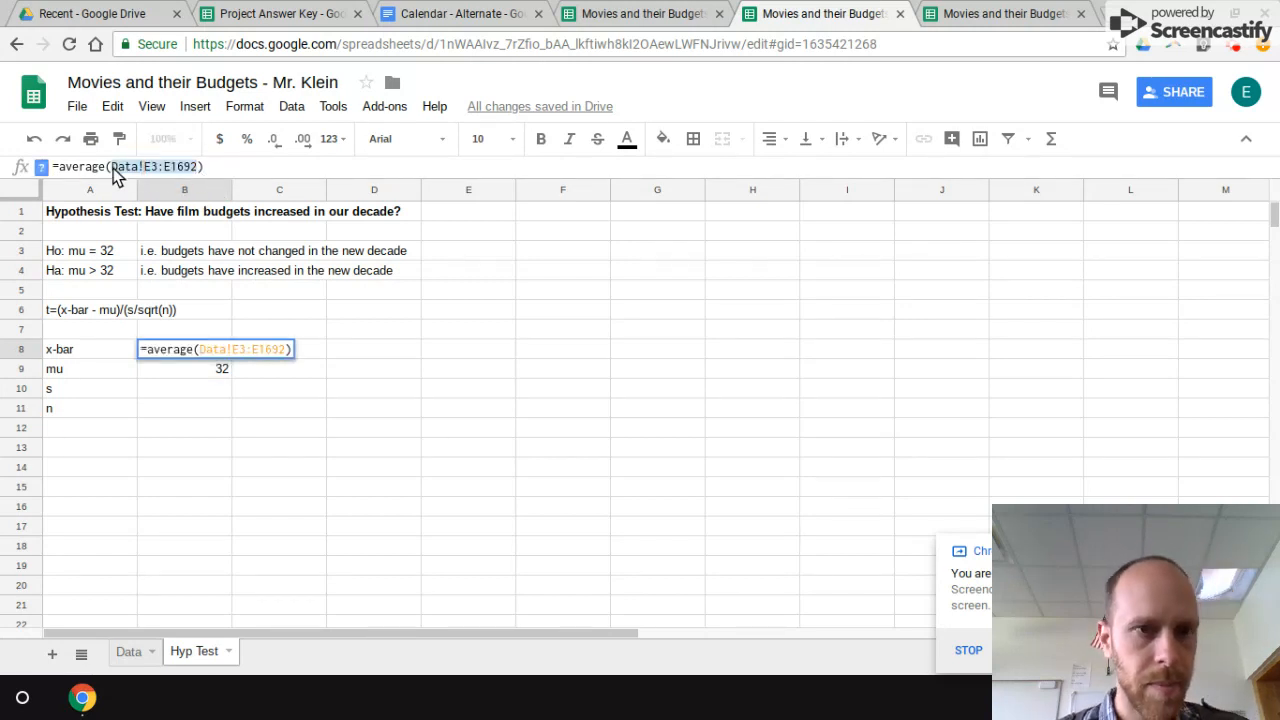
key(Return)
click(177, 391)
text(=stdev)
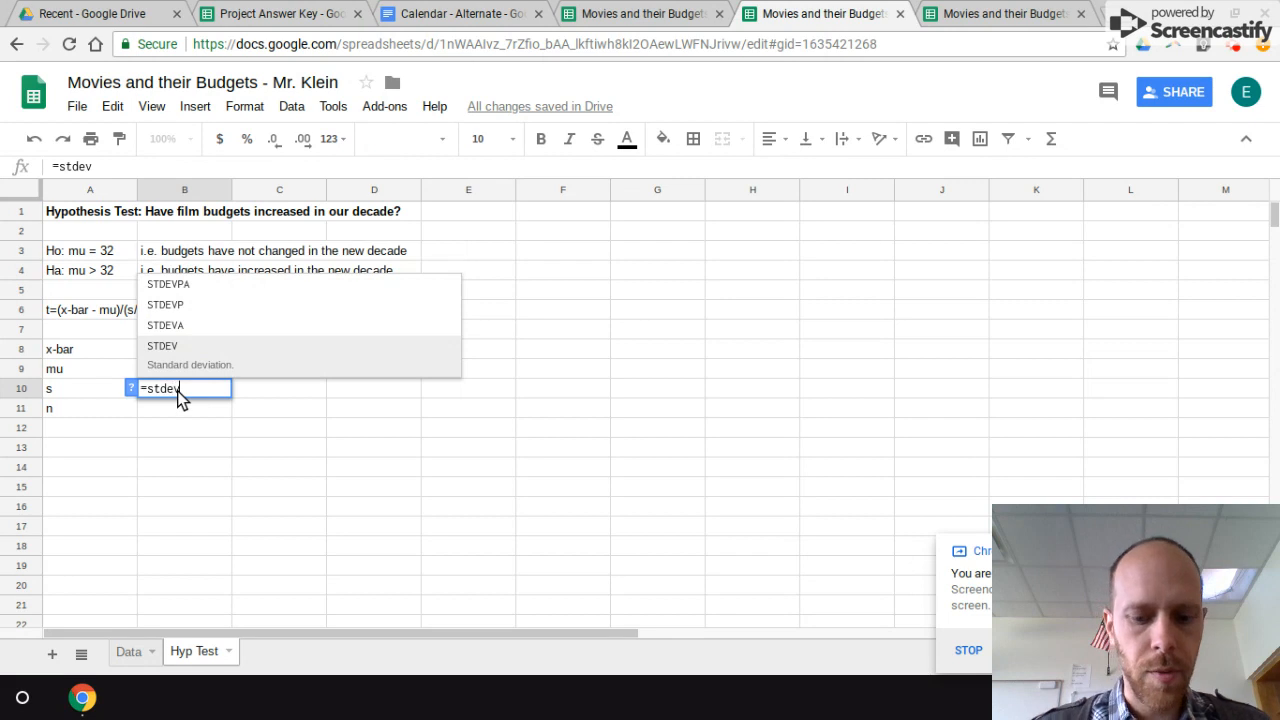
text(()
key(ctrl+v)
text())
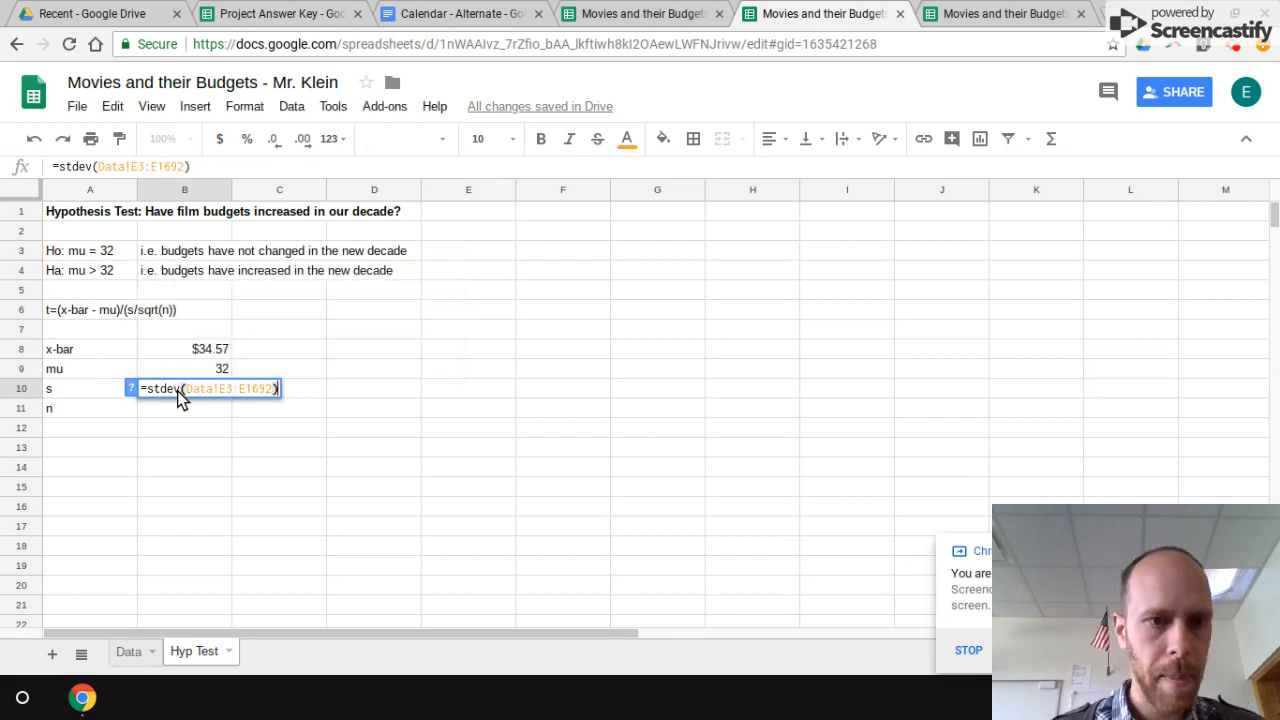
key(Return)
Step: Enter the sample-size formula =count(Data!E3:E1692) for n in B11, reusing the copied range
text(=count()
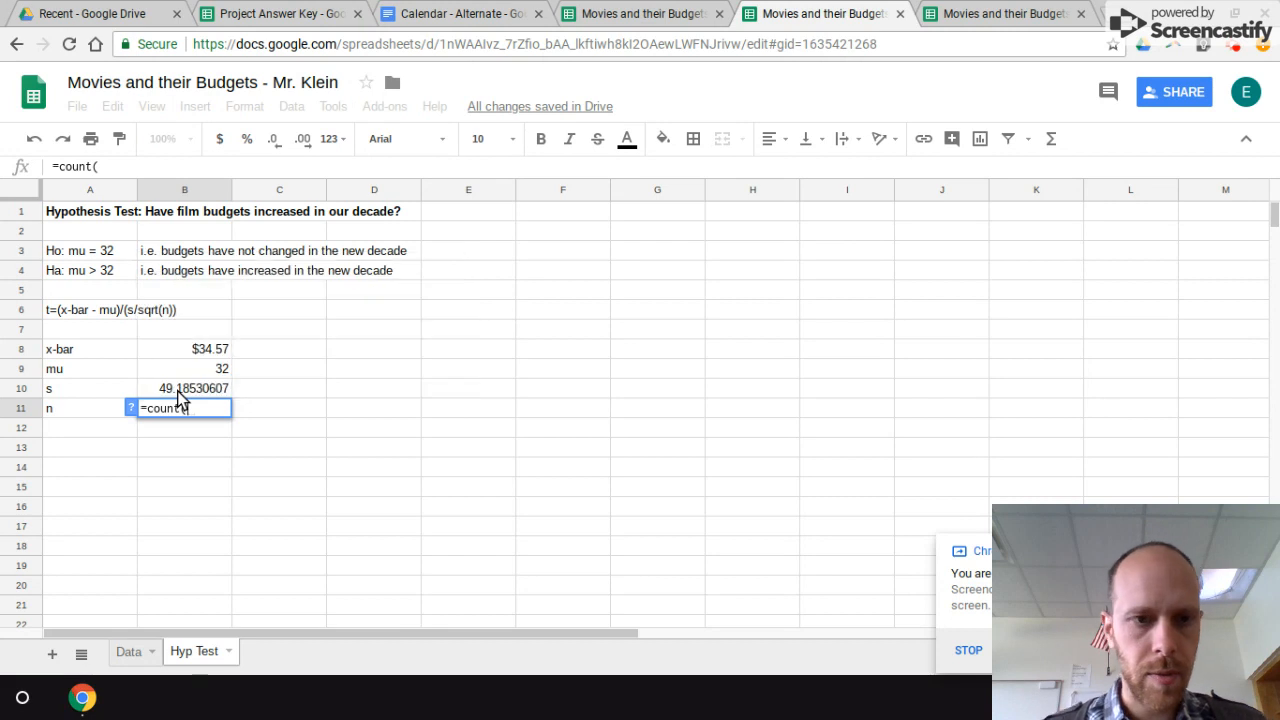
key(ctrl+v)
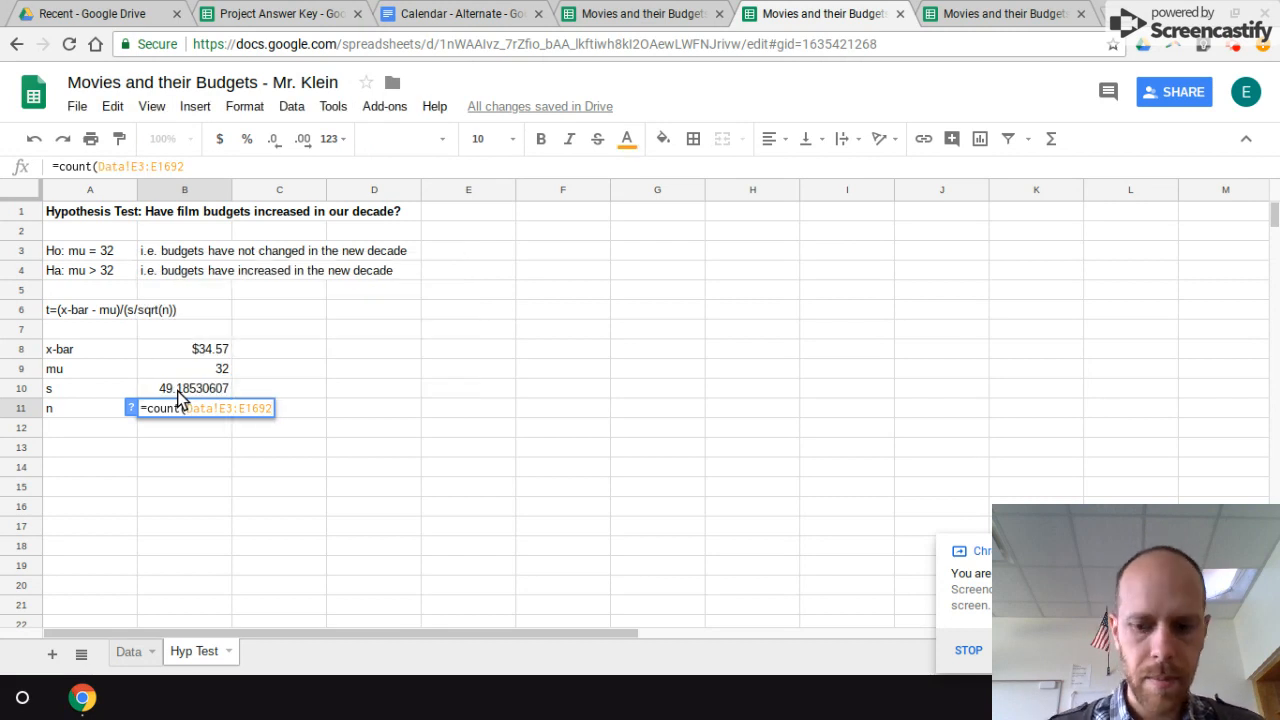
text())
key(Return)
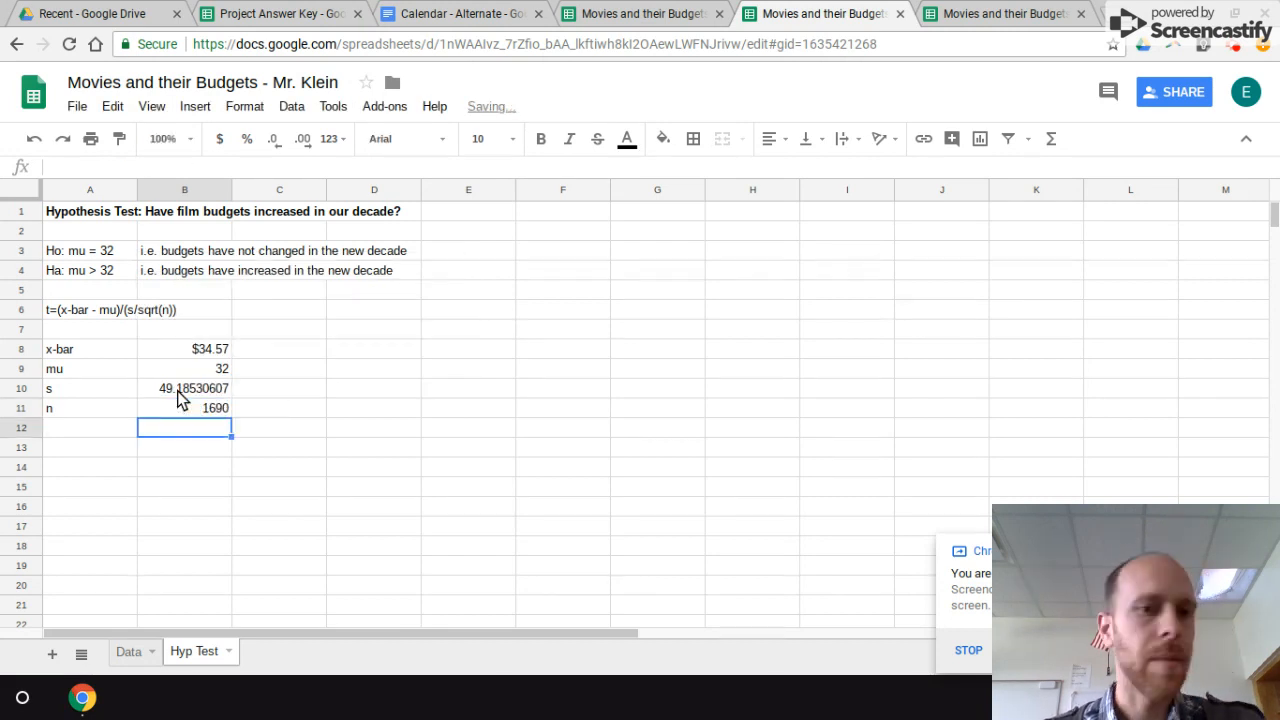
Step: Add the label "t" in D8, beside the x-bar row
click(362, 348)
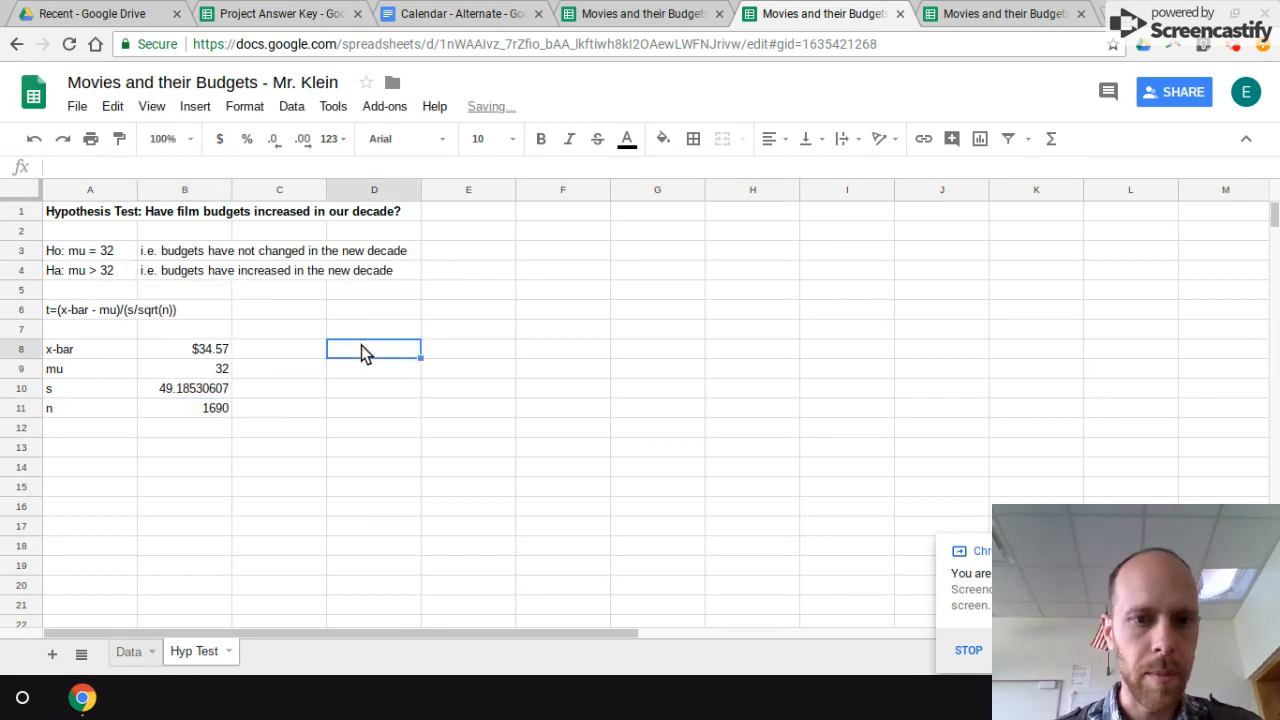
text(t)
key(Tab)
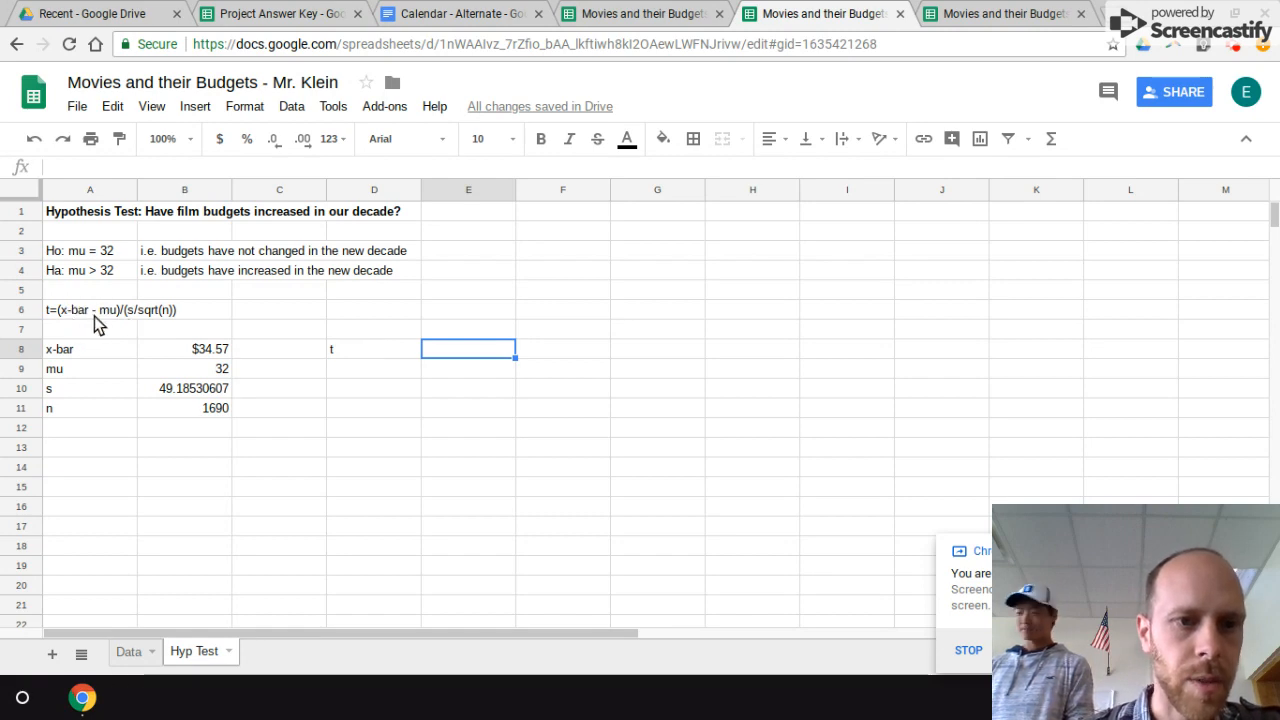
Step: Enter the formula =(B8-B9)/B10 for t in E8, referencing the x-bar, mu and s cells
text(=()
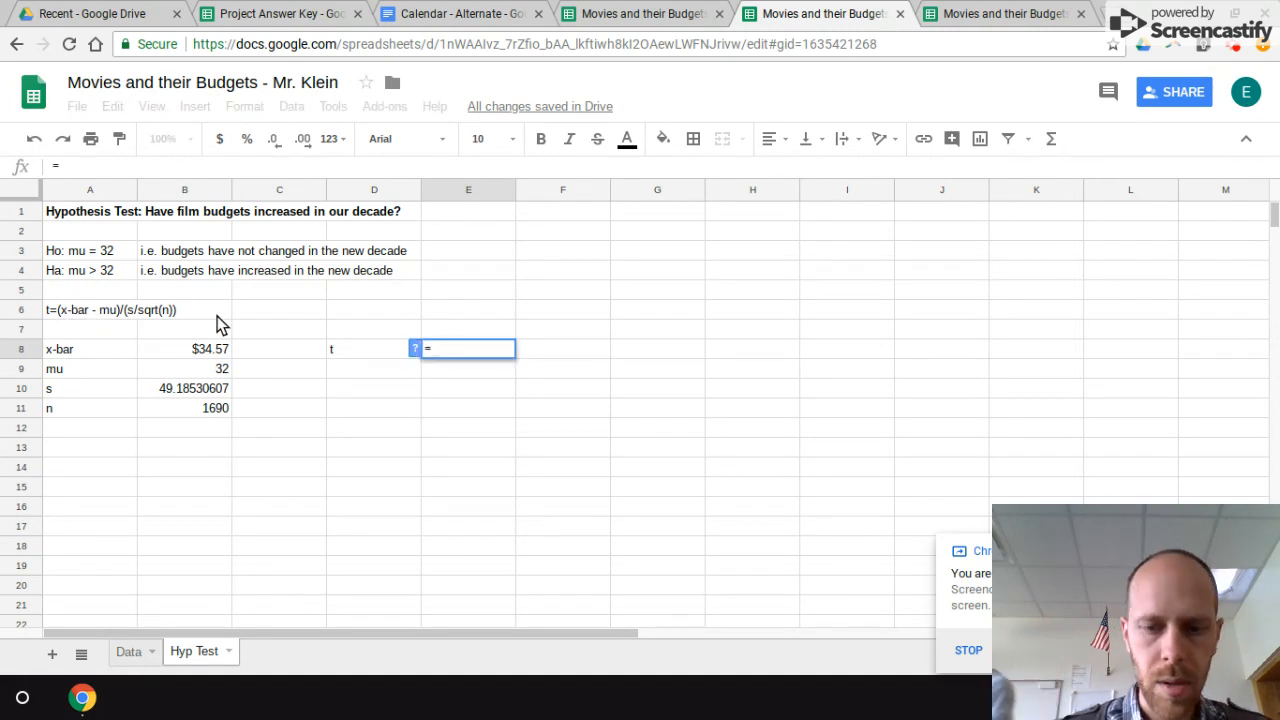
click(179, 352)
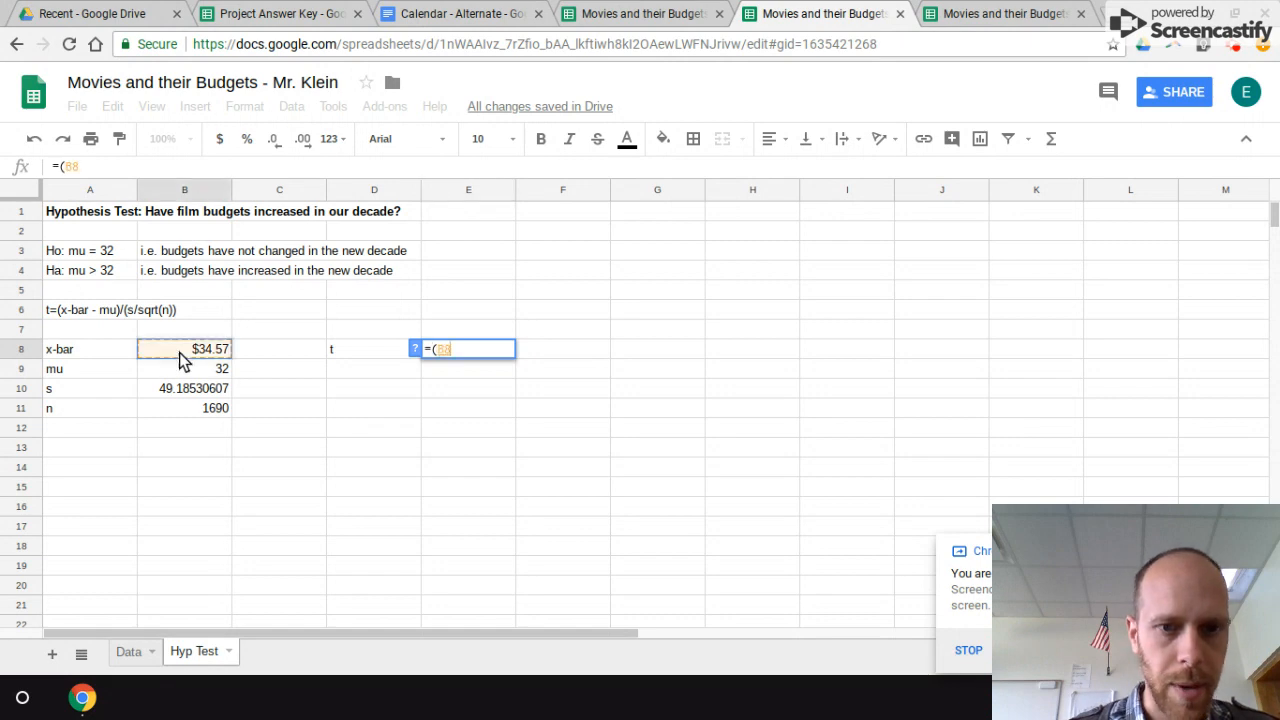
text(-)
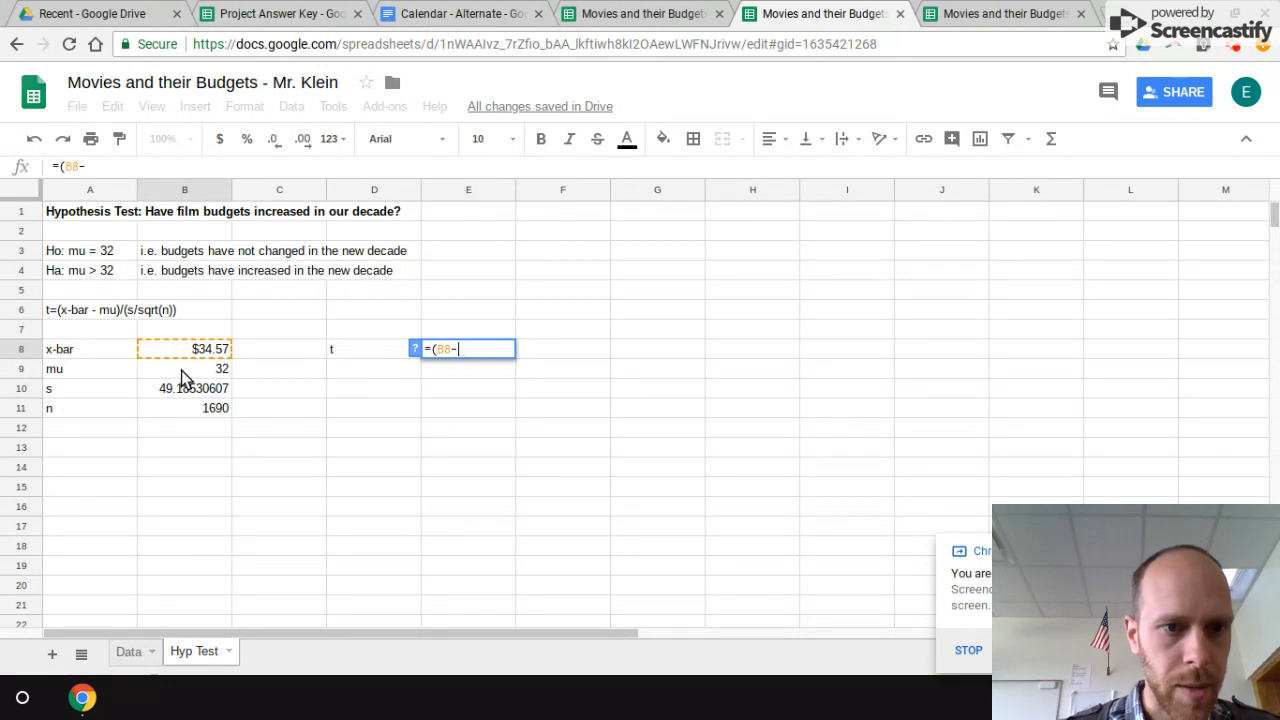
click(181, 370)
text()/)
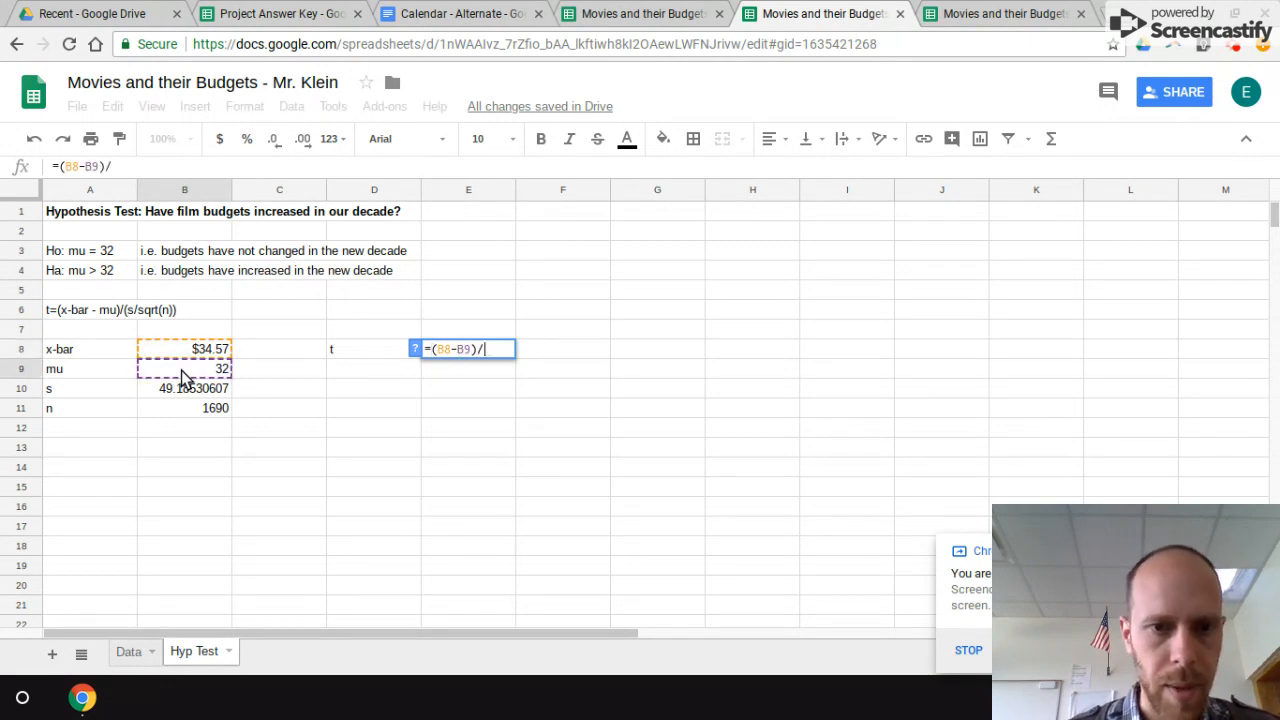
click(183, 396)
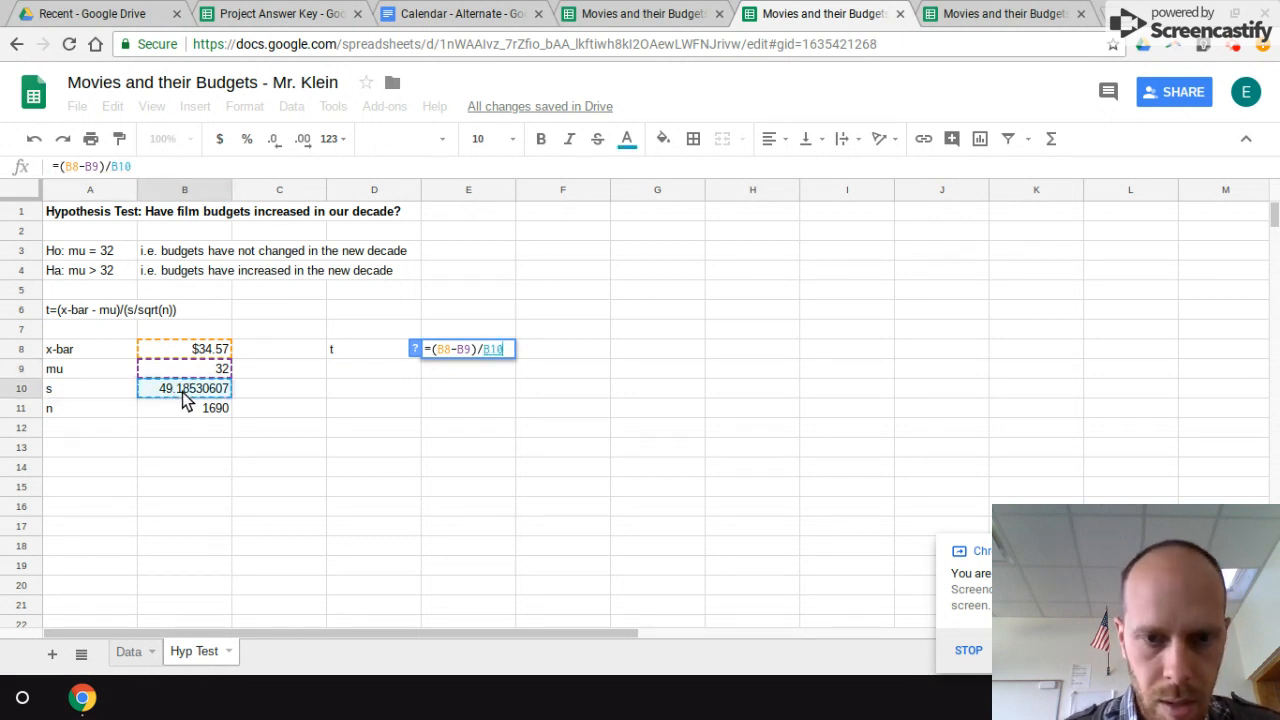
key(Return)
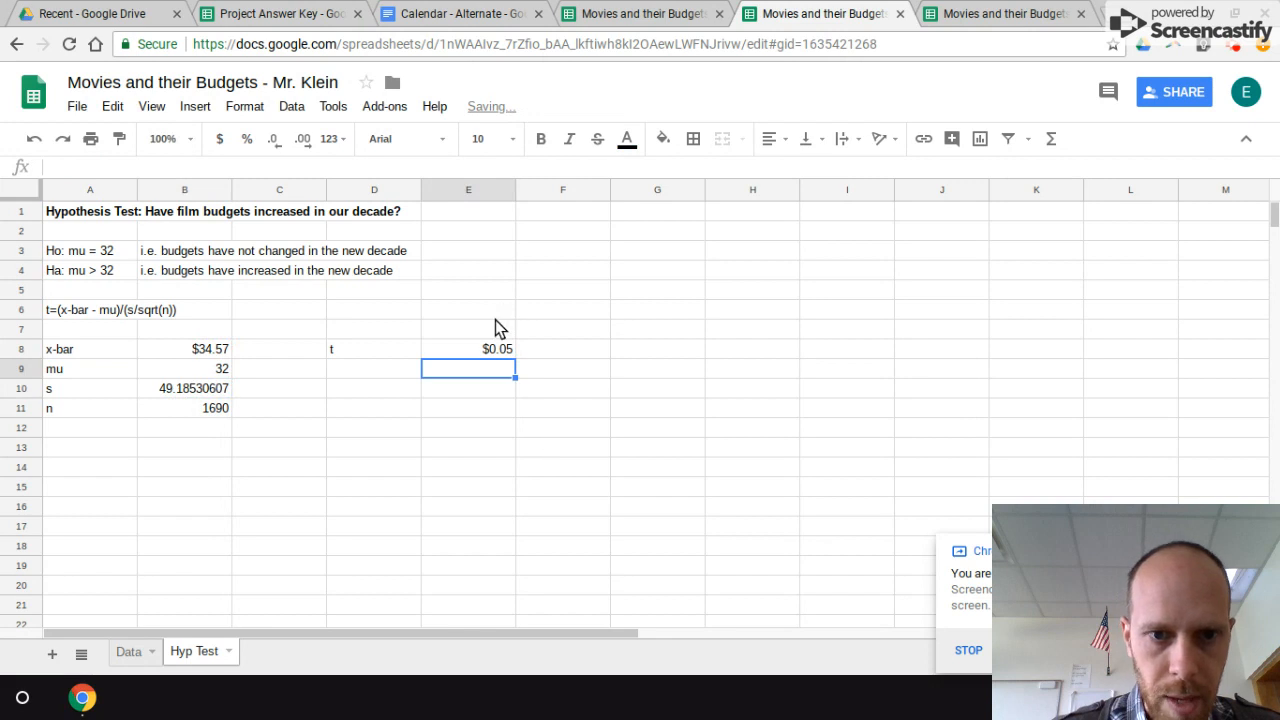
Step: Correct the t formula in E8 to =(B8-B9)/(B10/sqrt(B11)), dividing s by the square root of n
click(488, 354)
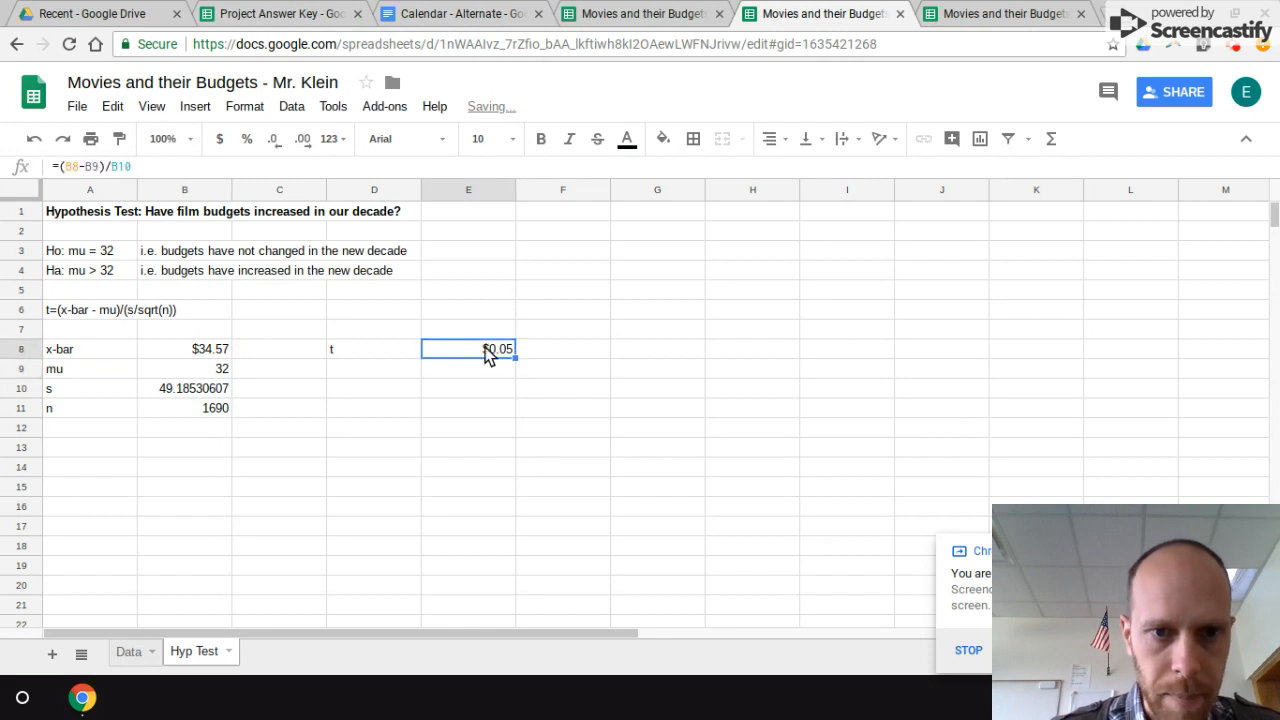
click(115, 170)
text((B10)
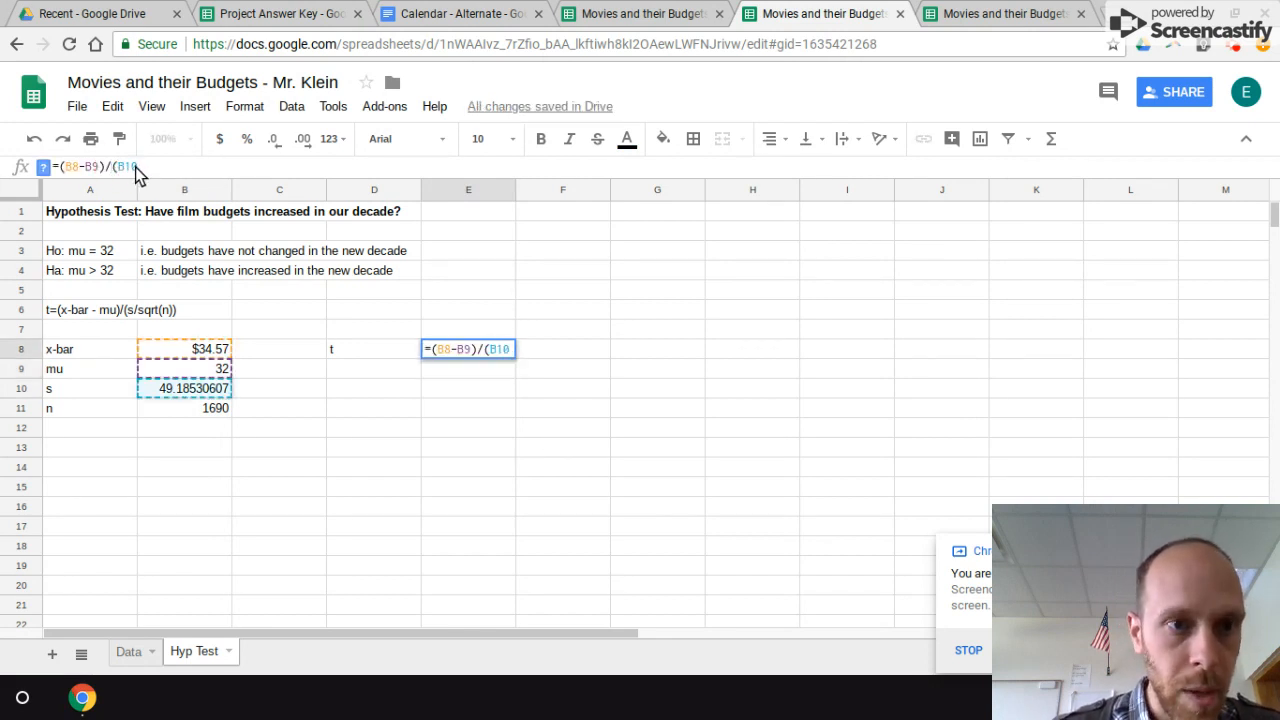
text(/s)
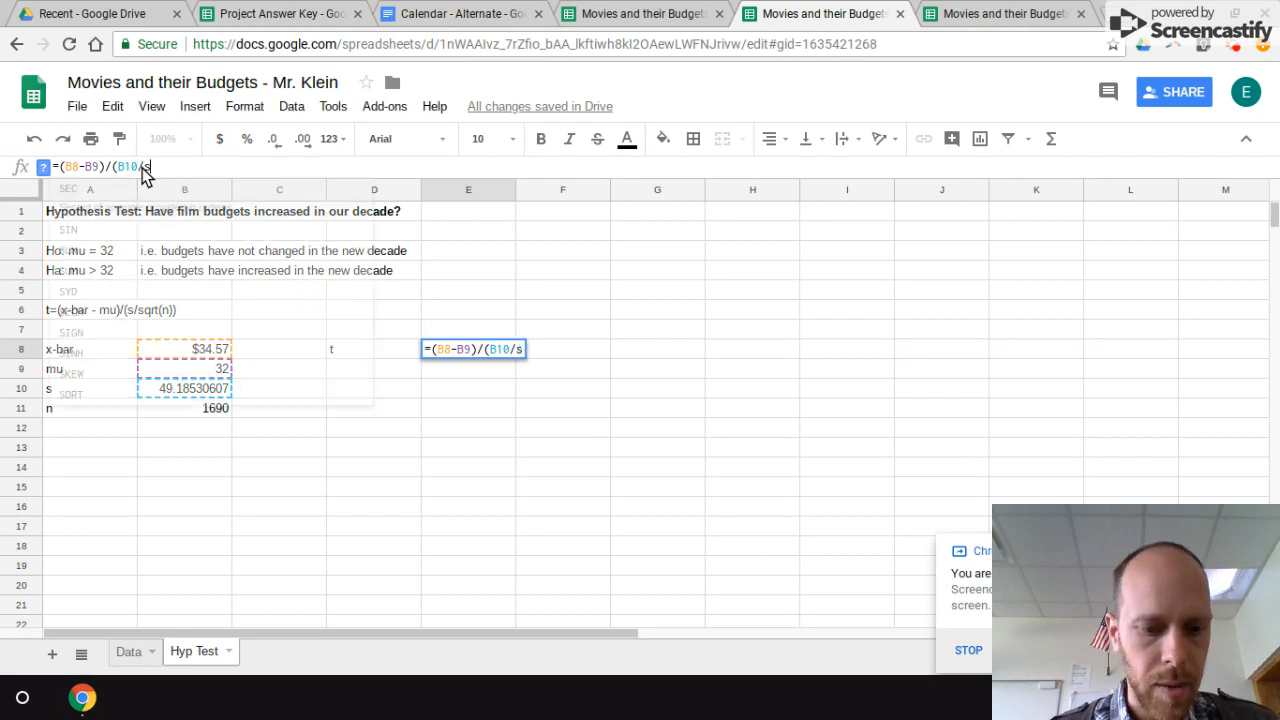
text(qry)
key(BackSpace)
text(t()
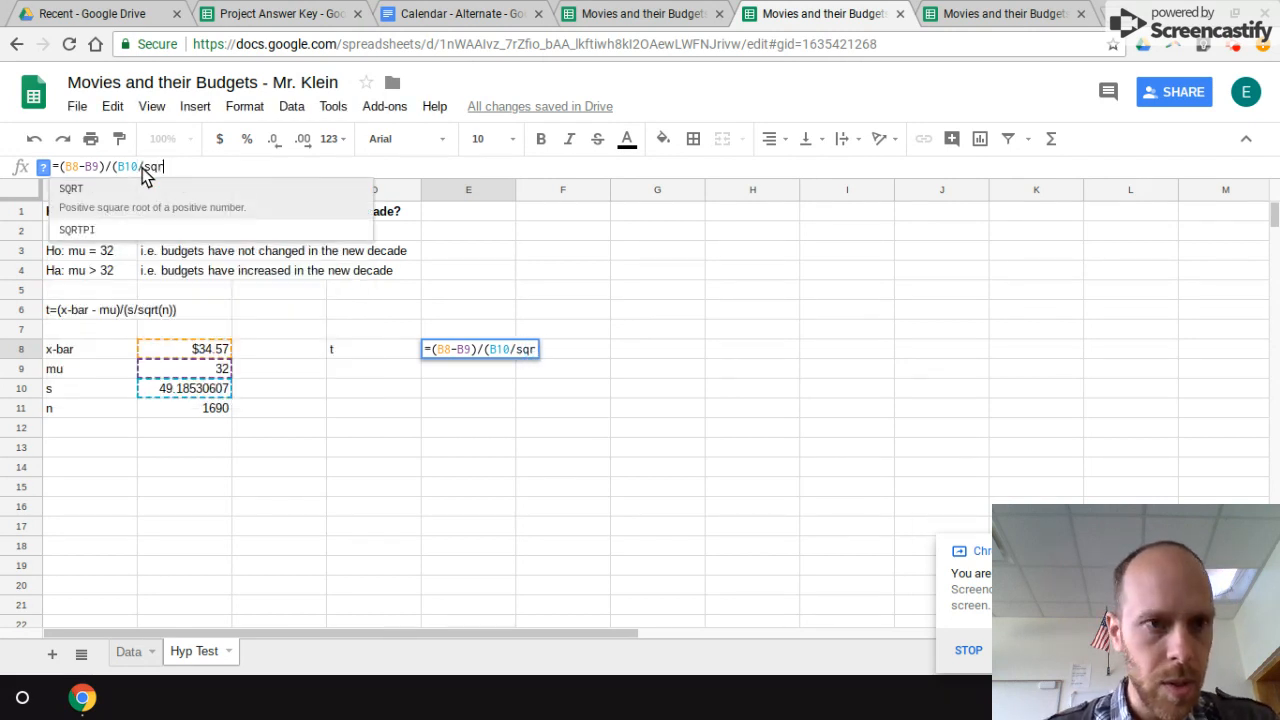
click(182, 410)
text())
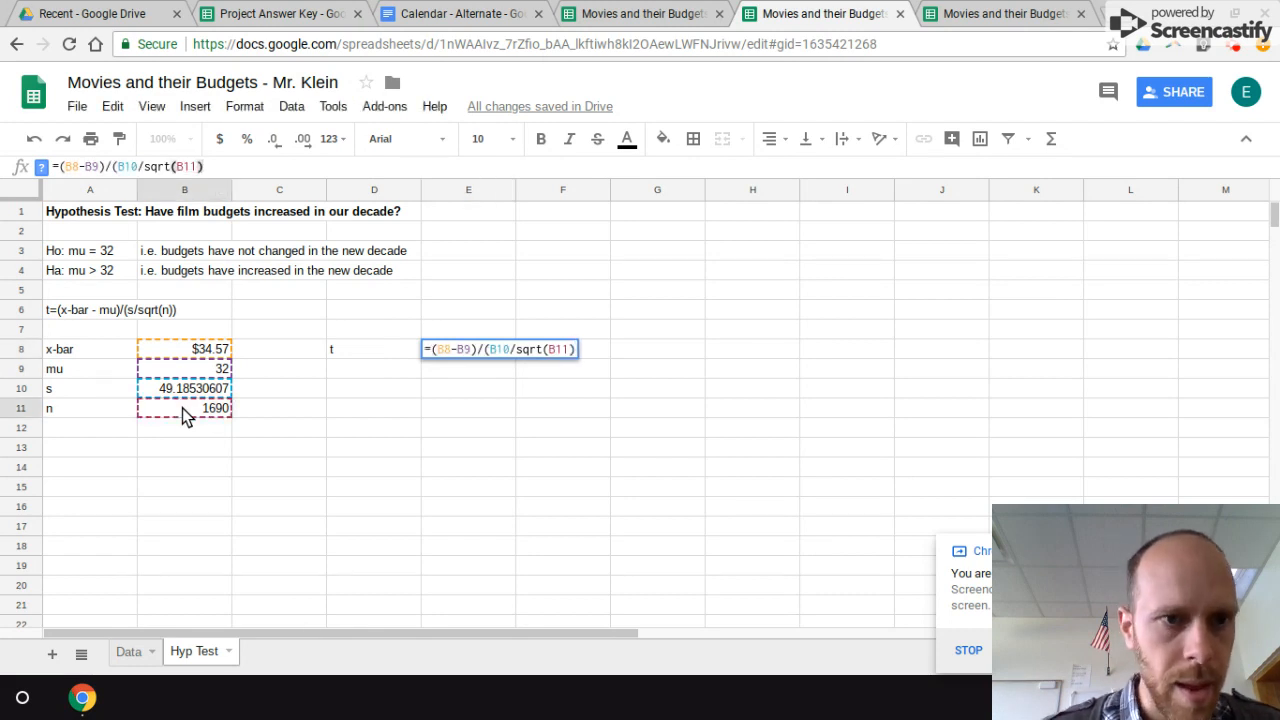
text())
key(Return)
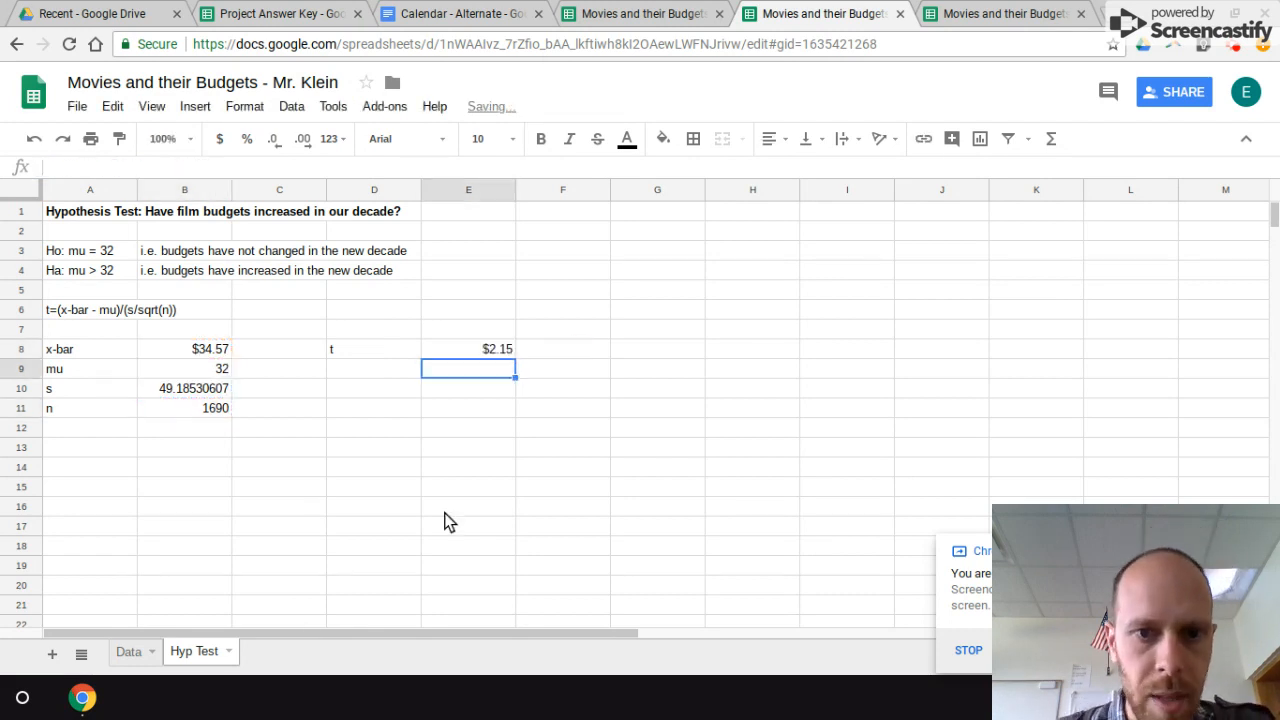
Step: Change the format of the t value in E8 to Number
click(467, 354)
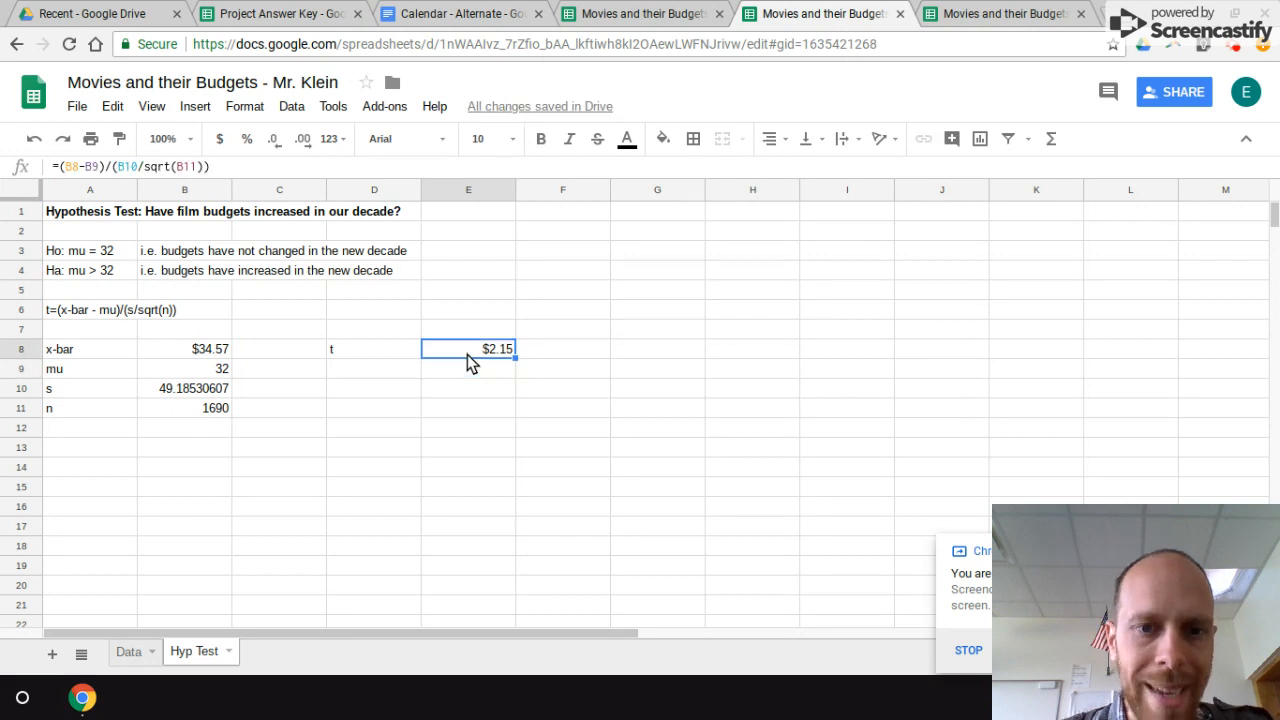
click(246, 108)
mouse_move(262, 138)
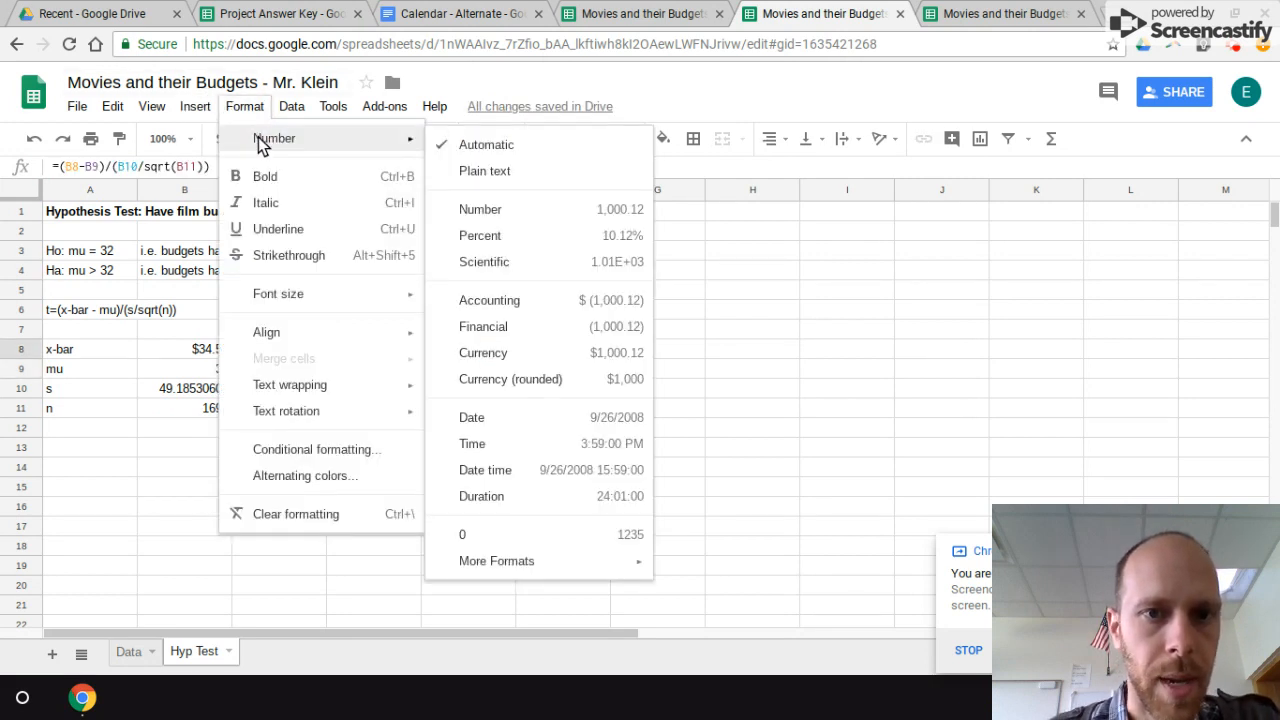
click(529, 218)
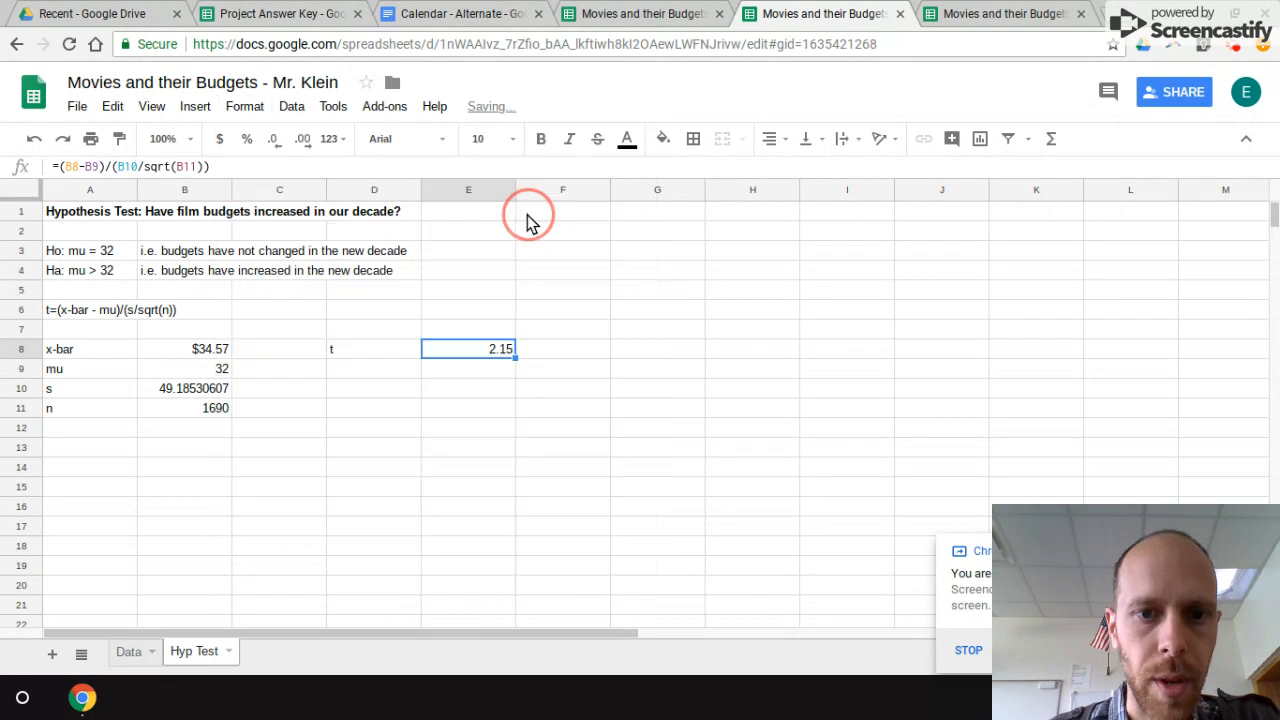
Step: Add the label "p-value" in D9, below the t label
click(350, 374)
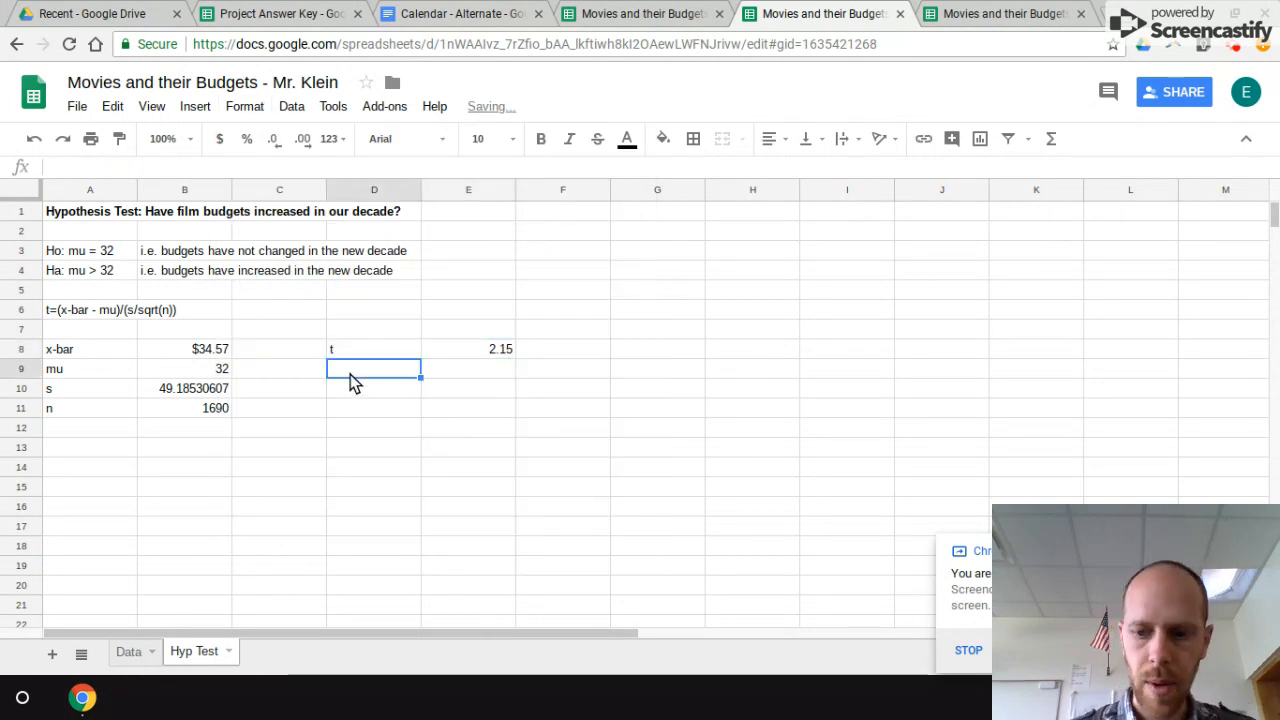
text(p-value)
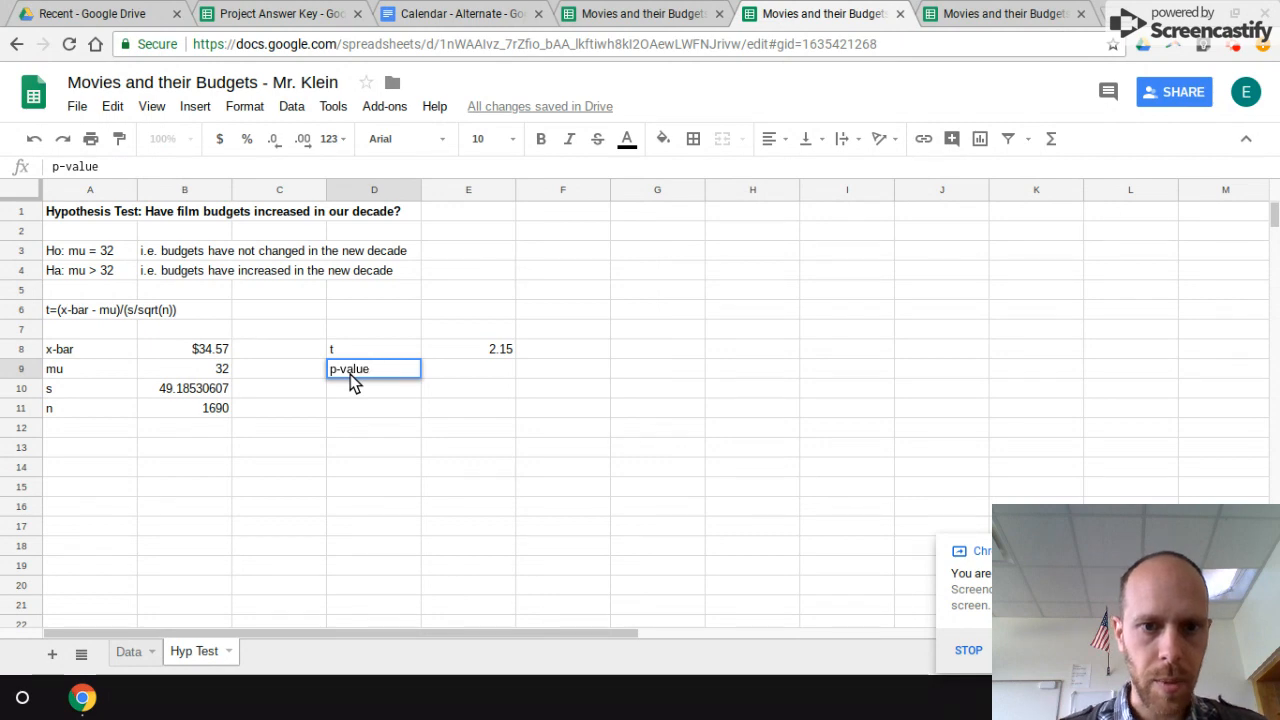
key(Tab)
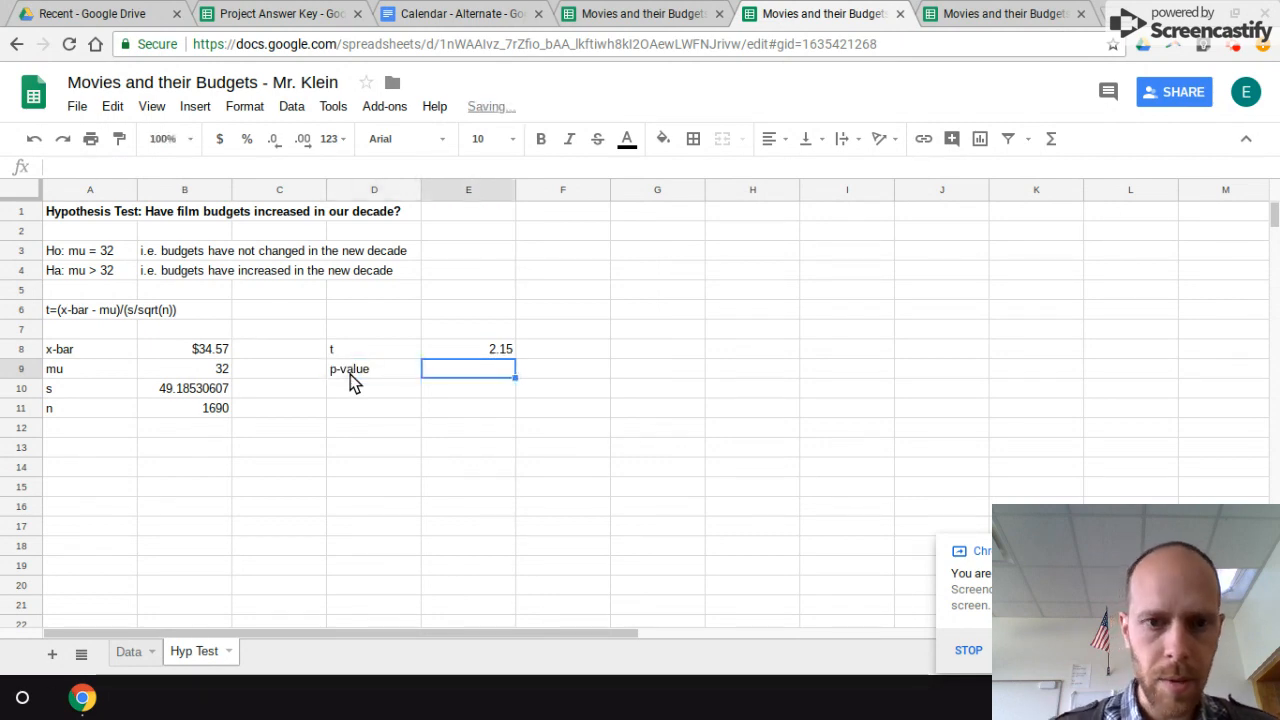
Step: Enter the one-tailed p-value formula =tdist(E8,B11-1,1) in E9, using t and n minus 1 degrees of freedom
text(=t)
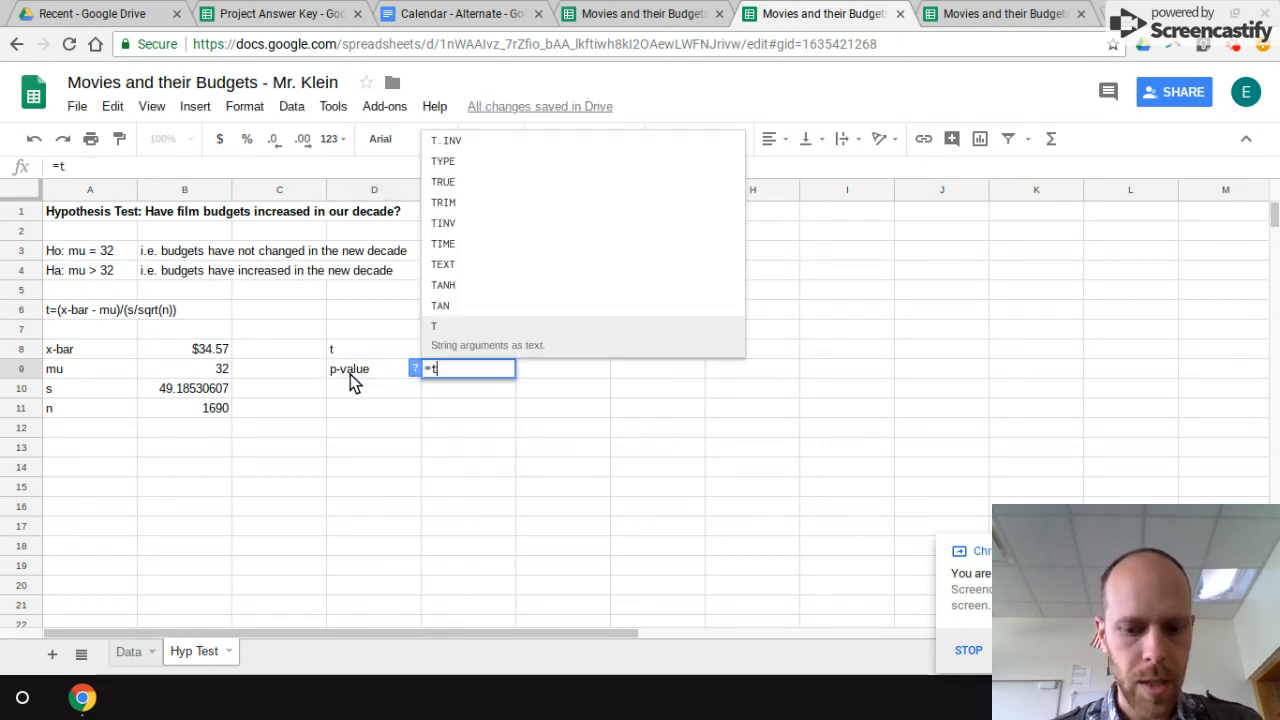
text(dist()
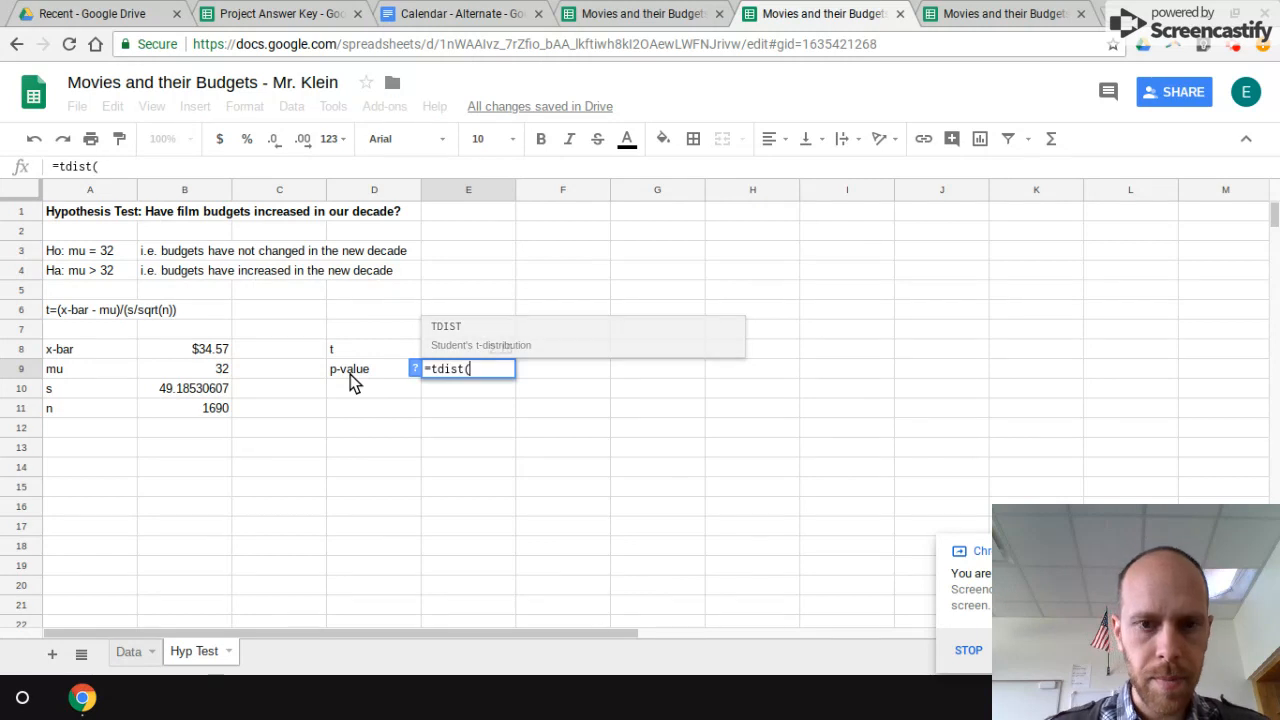
click(488, 352)
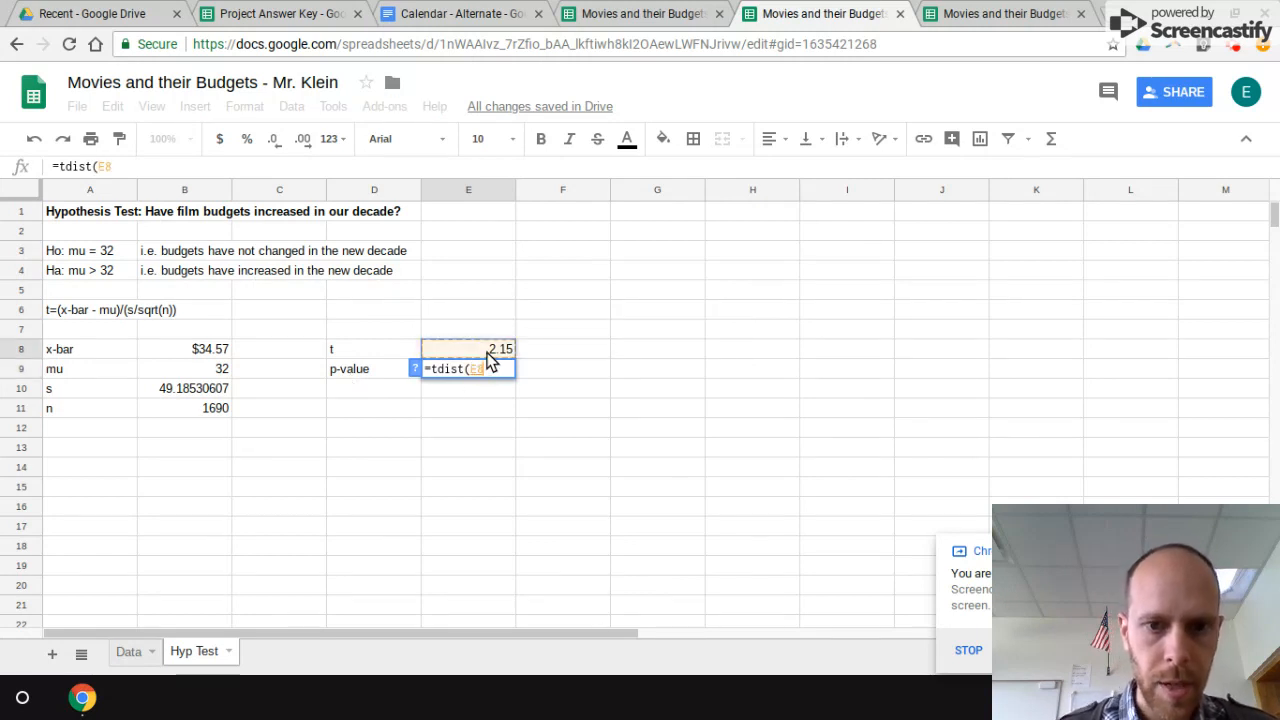
text(,)
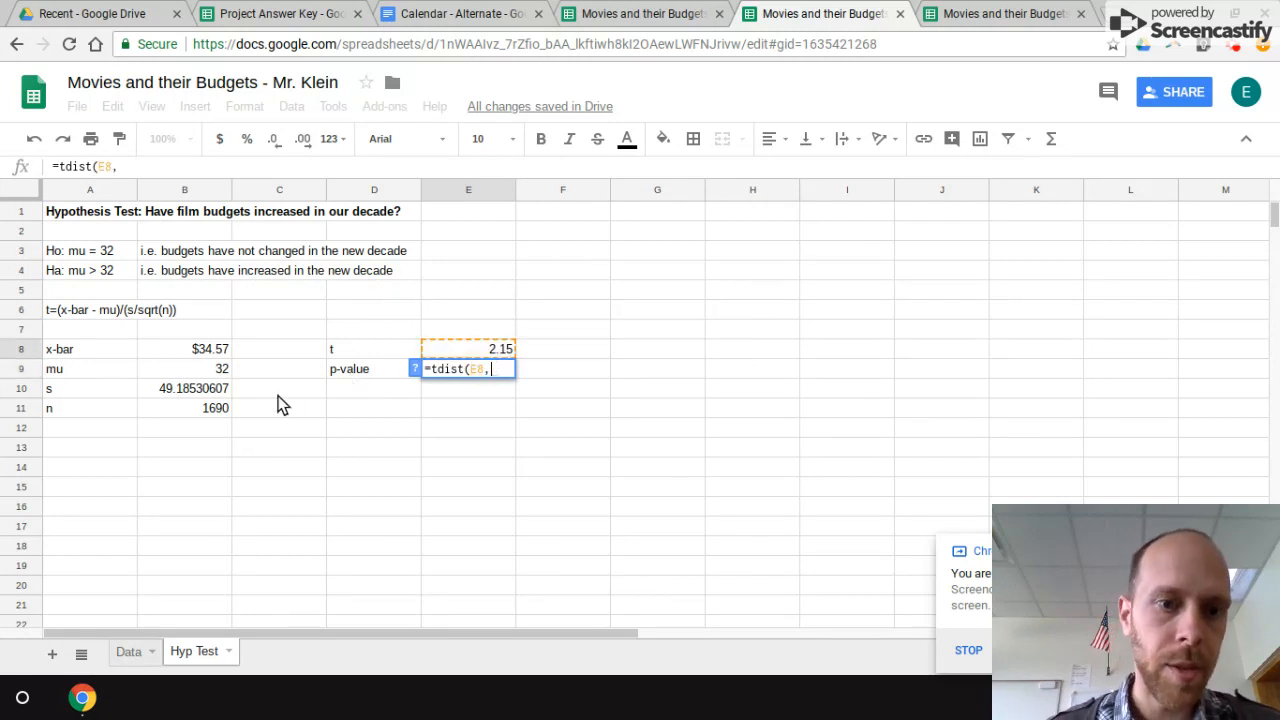
click(222, 414)
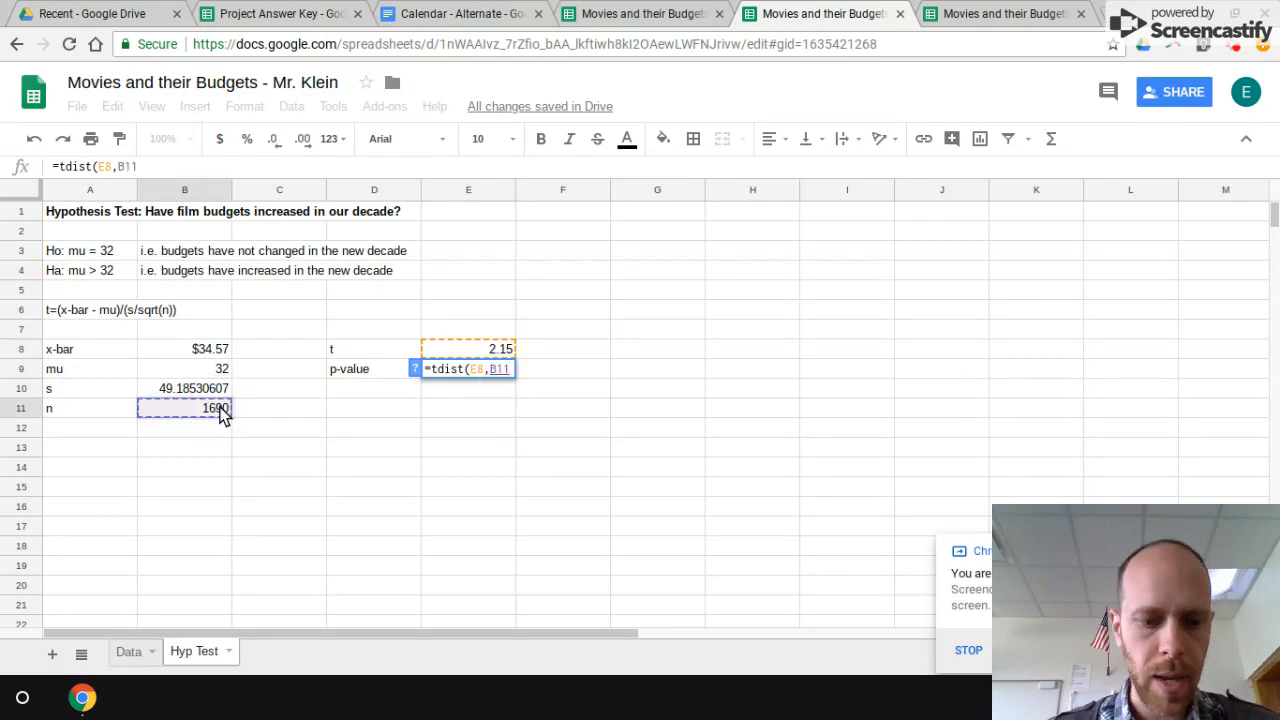
text(-1,)
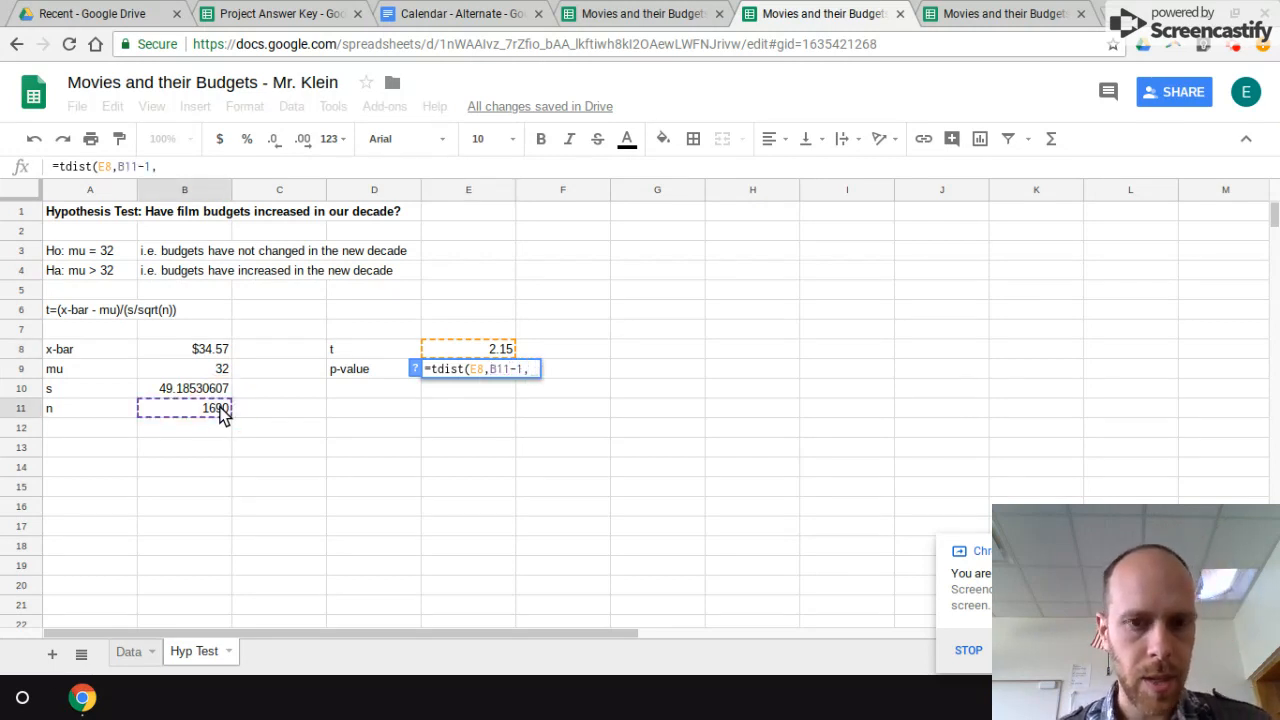
text(1))
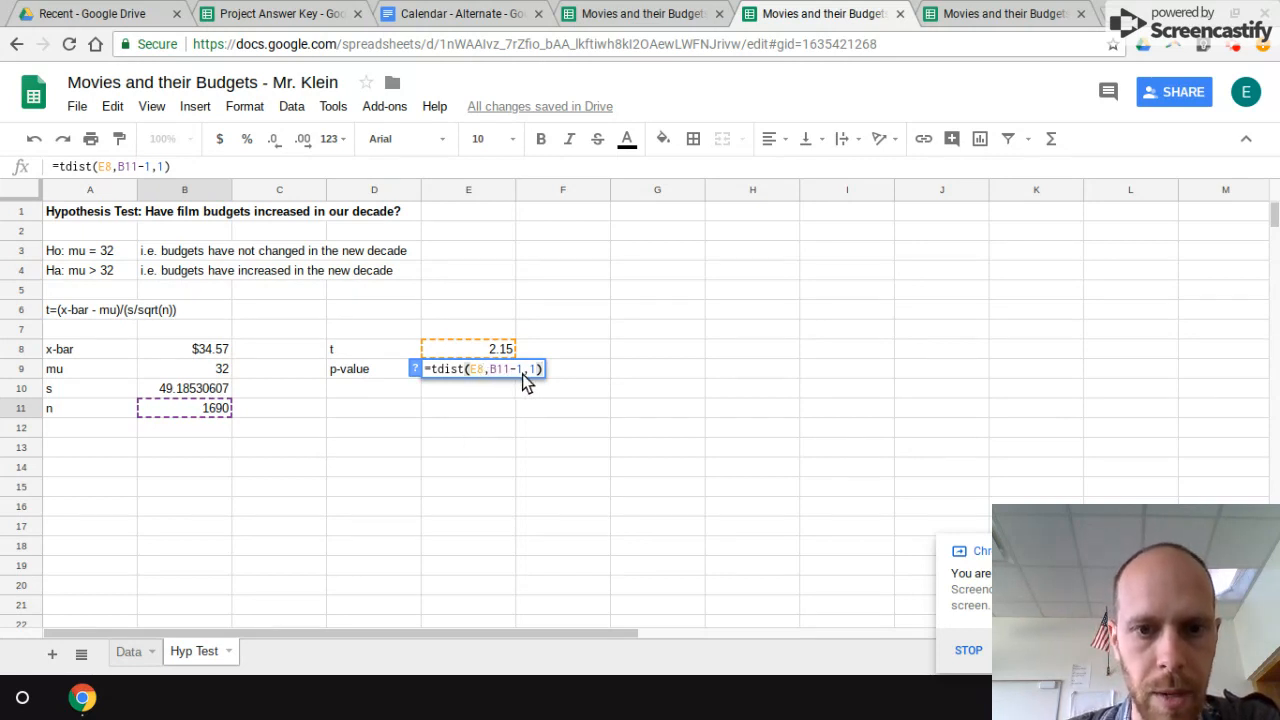
key(Return)
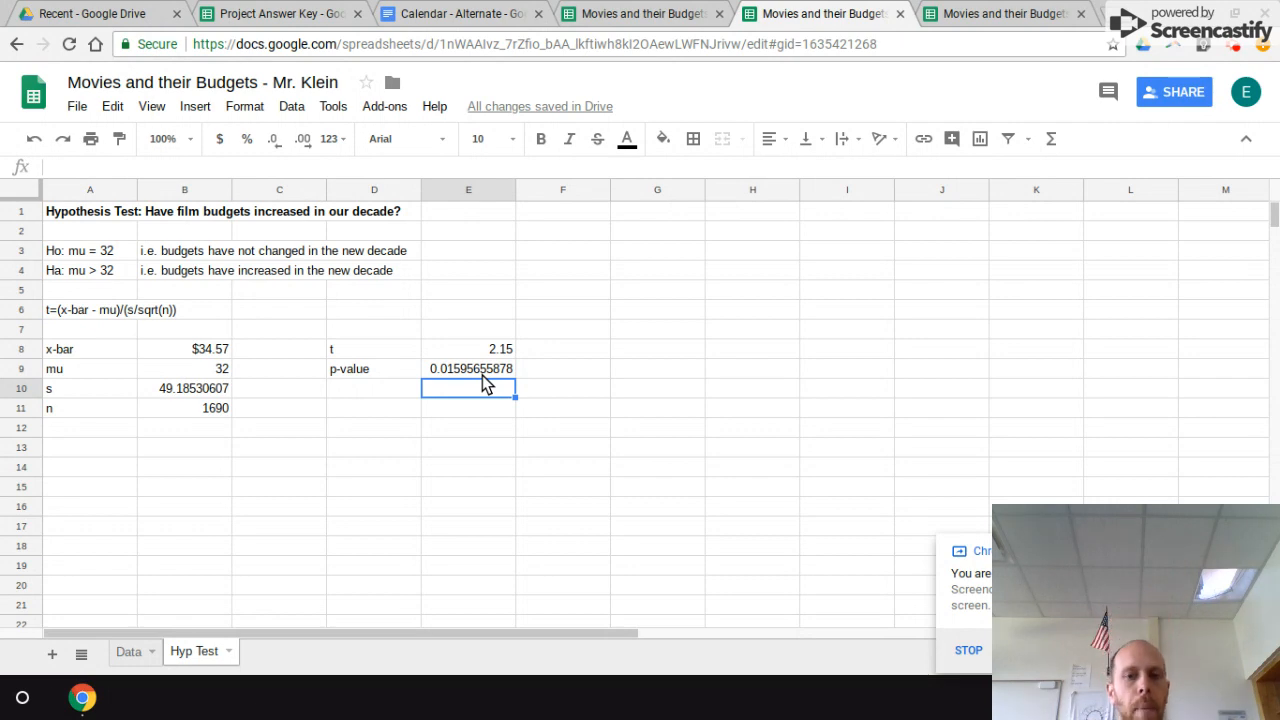
Step: Change the mu value in B9 to 33 to see how t and the p-value respond
click(226, 374)
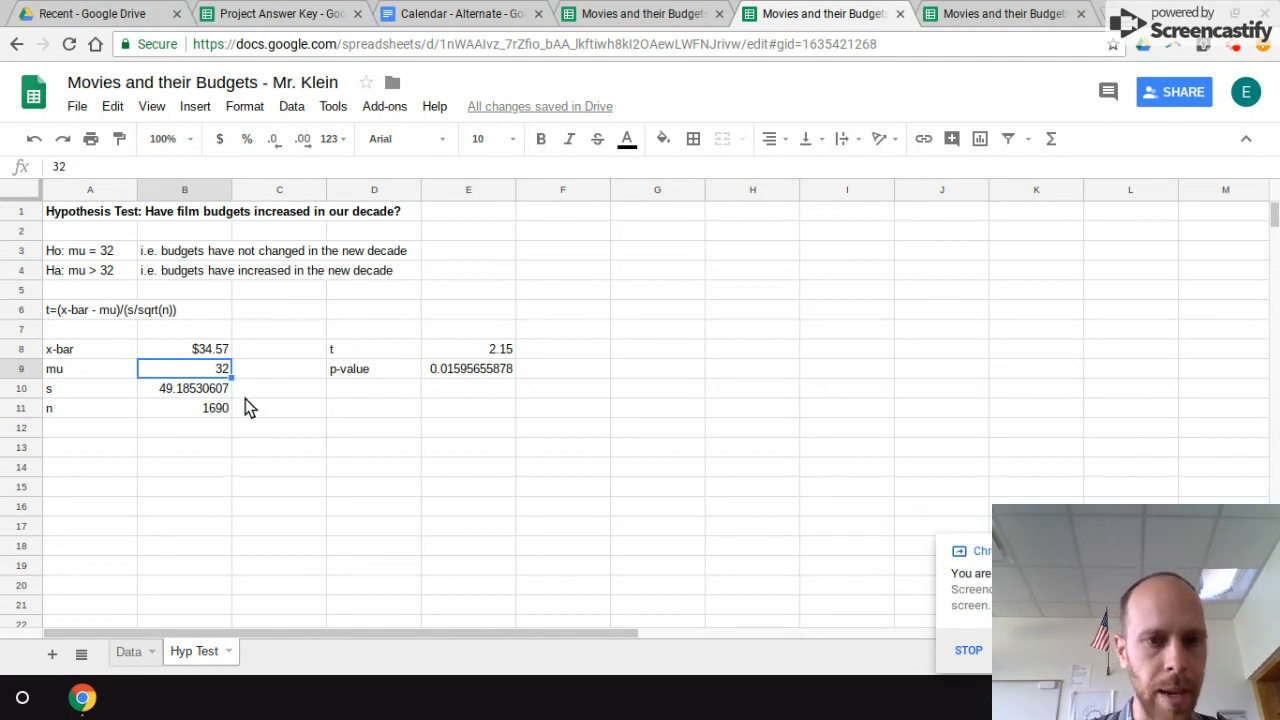
double_click(227, 374)
key(BackSpace)
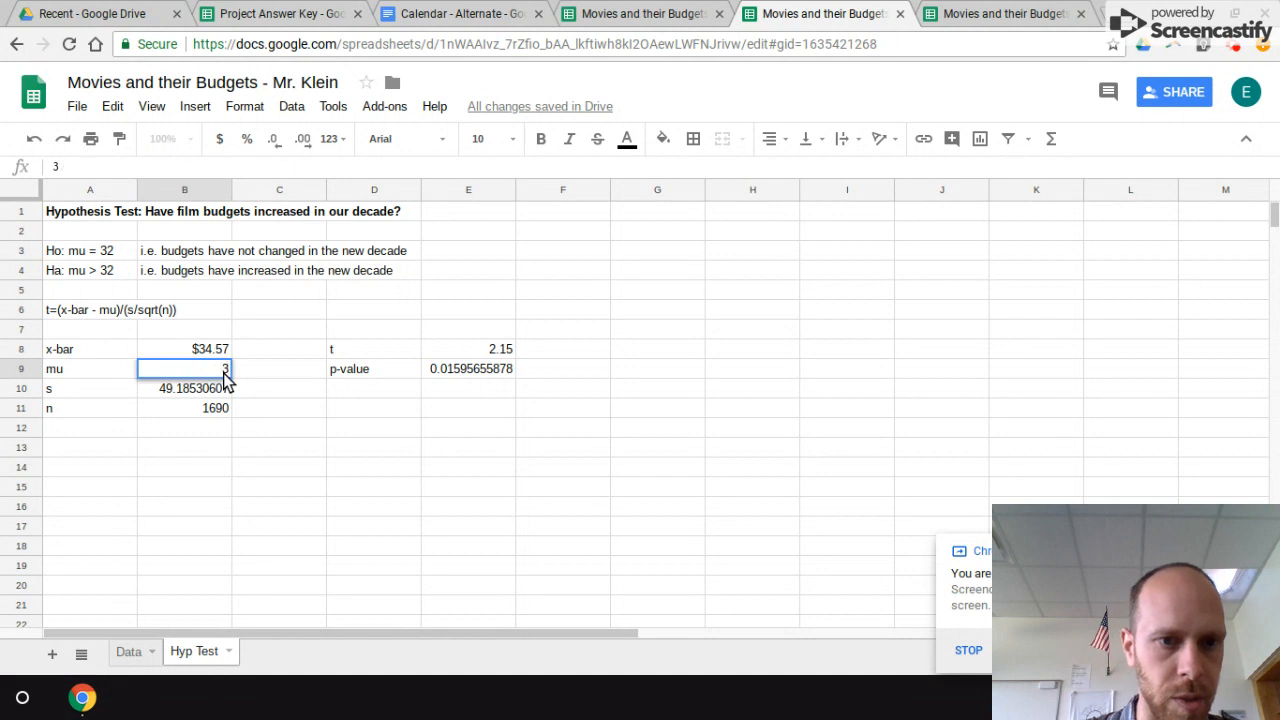
text(3)
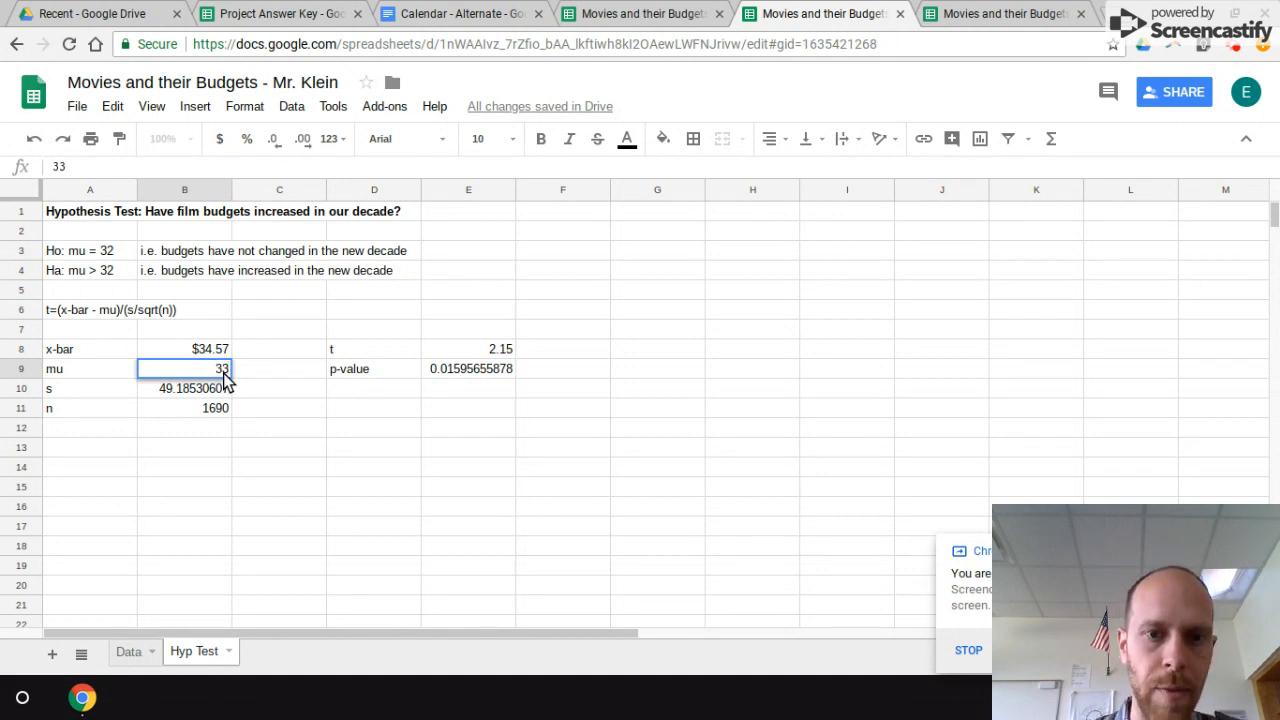
key(Return)
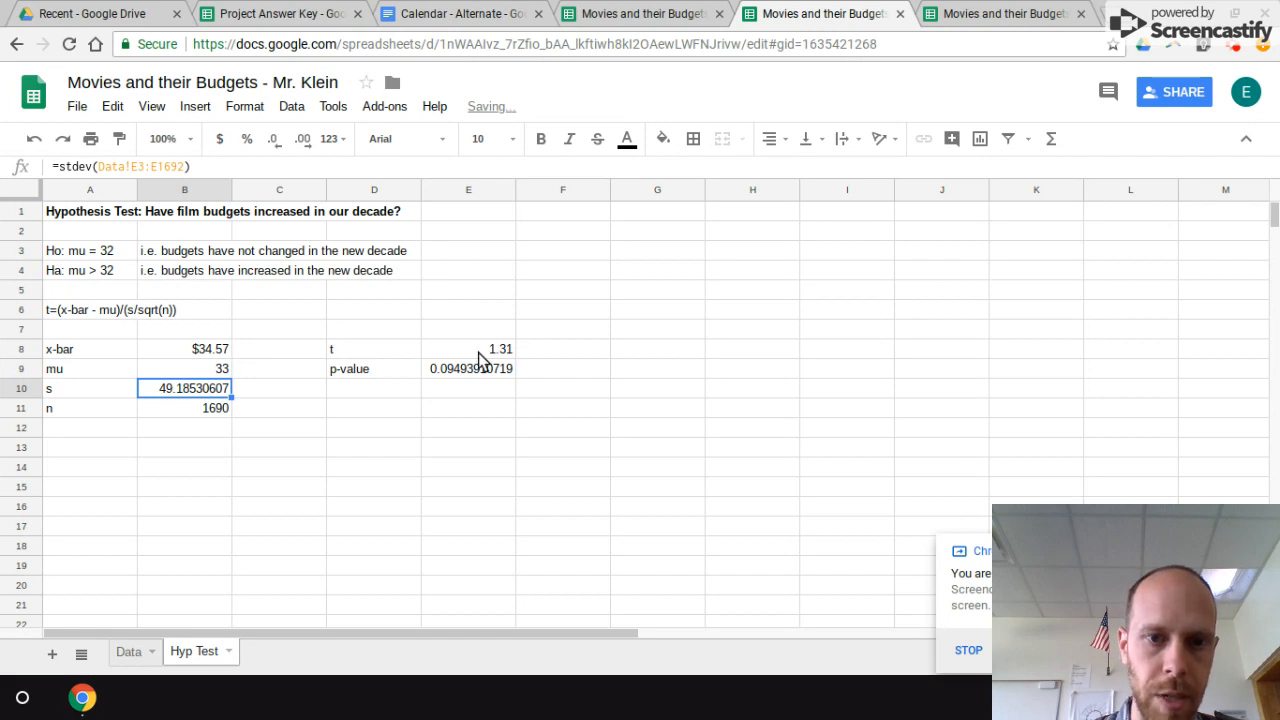
Step: Restore the mu value in B9 to 32, matching the null hypothesis
click(212, 370)
text(32)
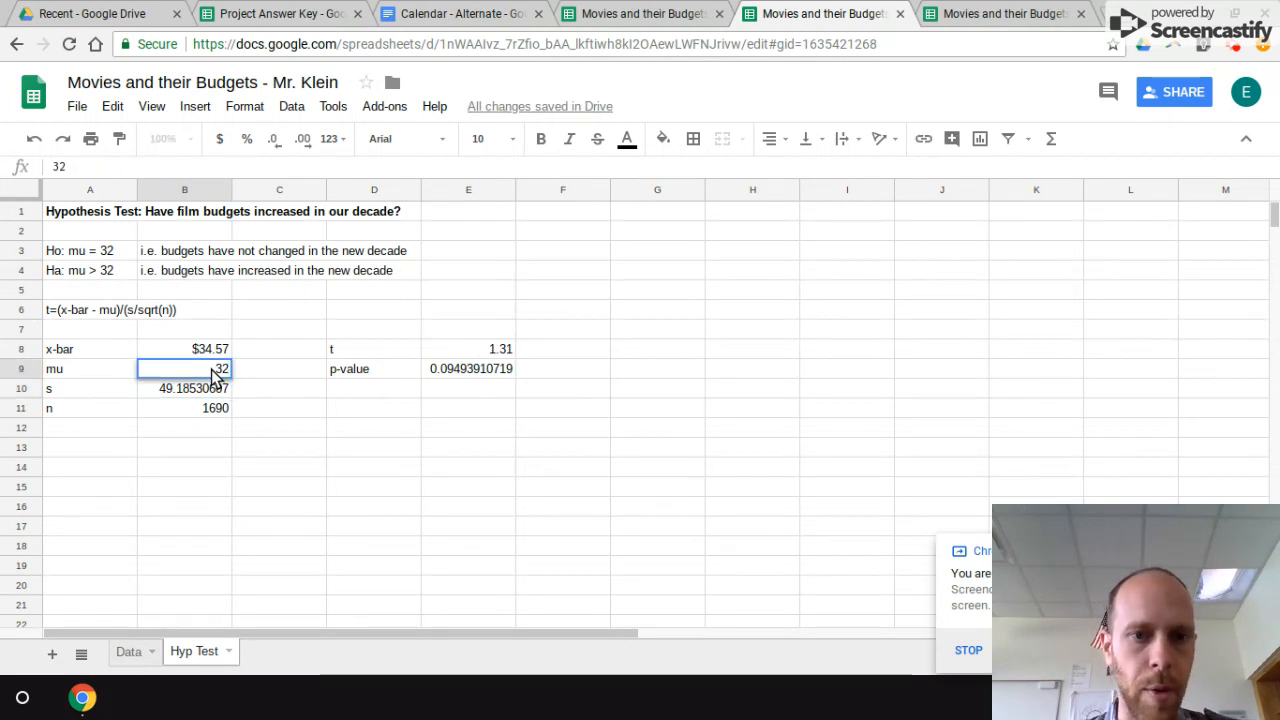
key(Return)
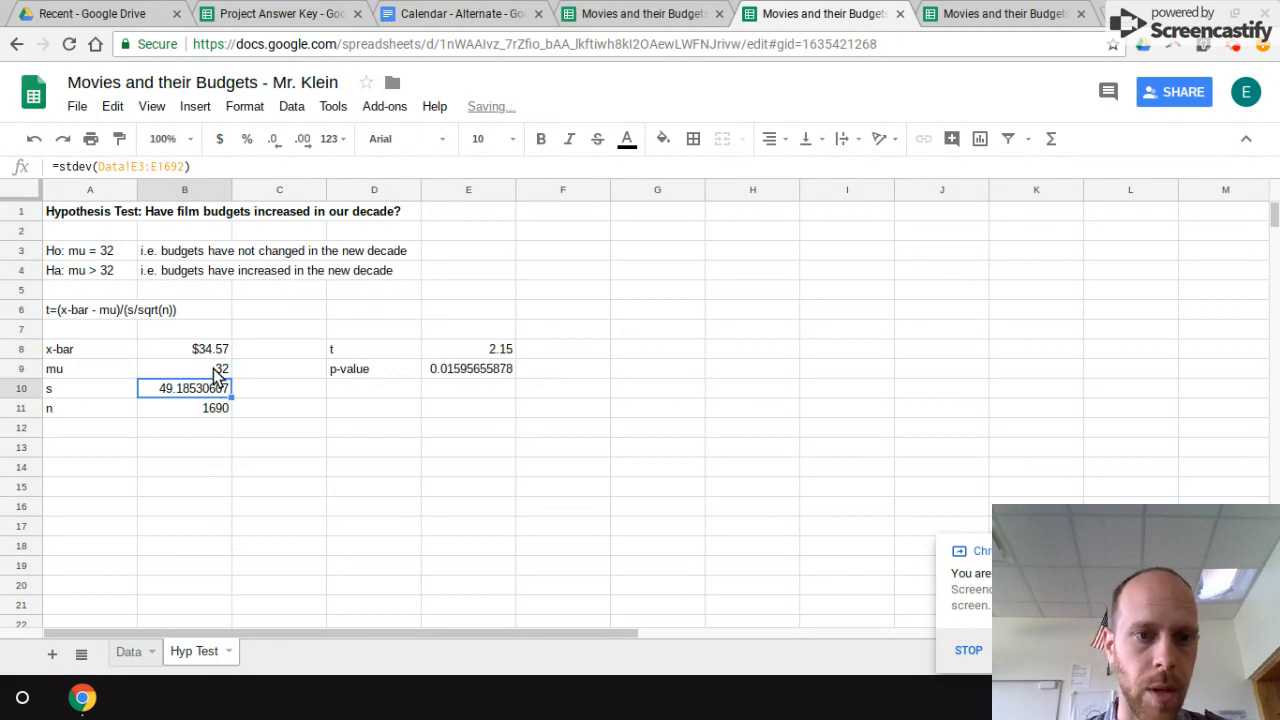
Step: Set mu in B9 to 33 again so t and the p-value recalculate
click(215, 373)
text(33)
key(Return)
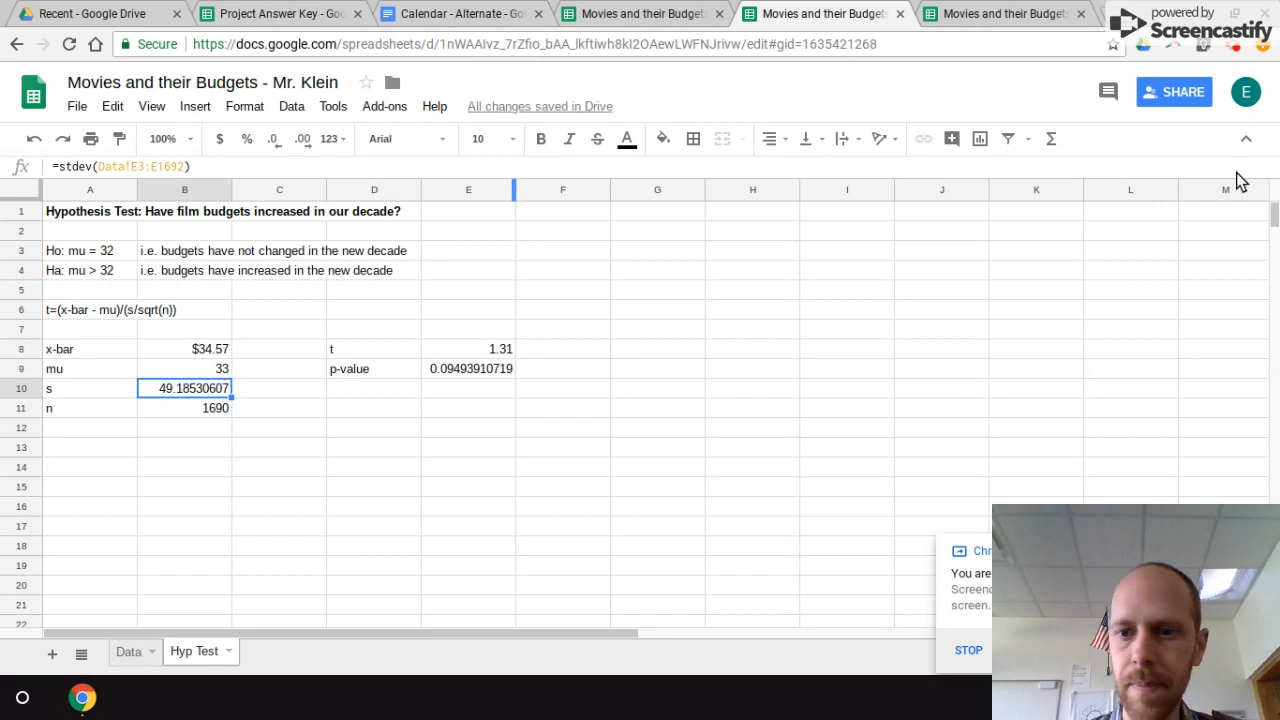
click(1237, 54)
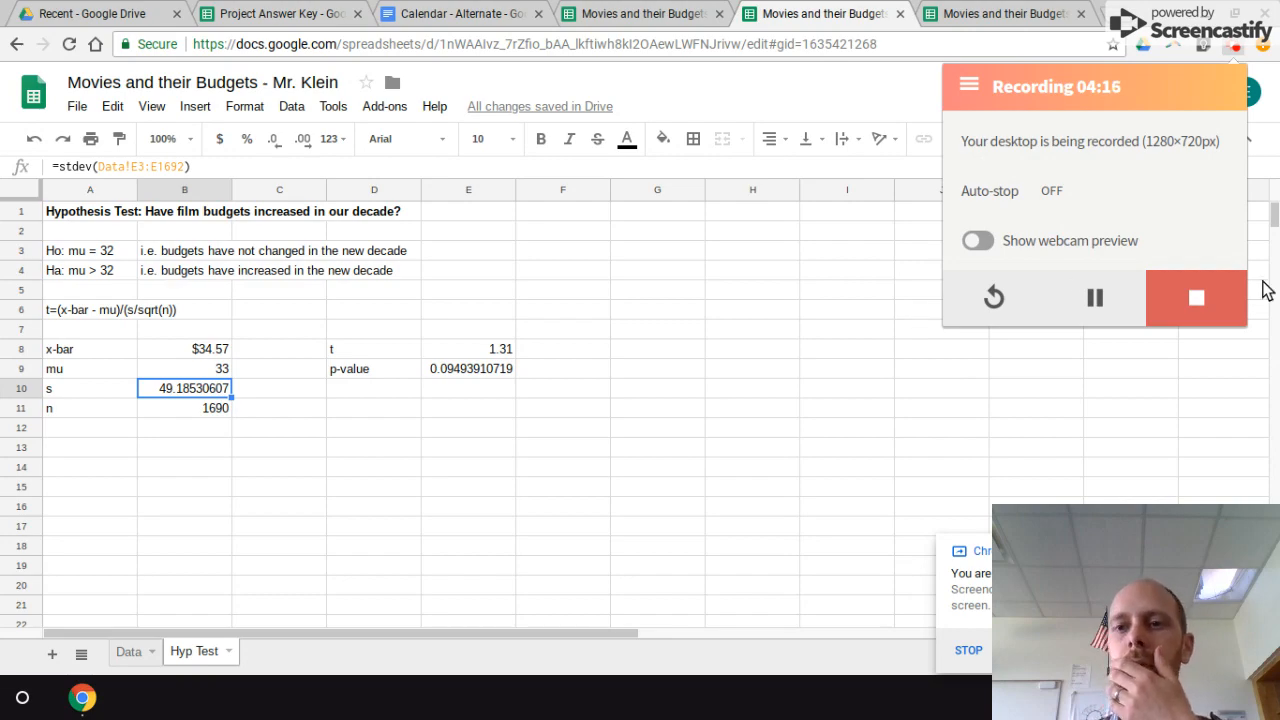